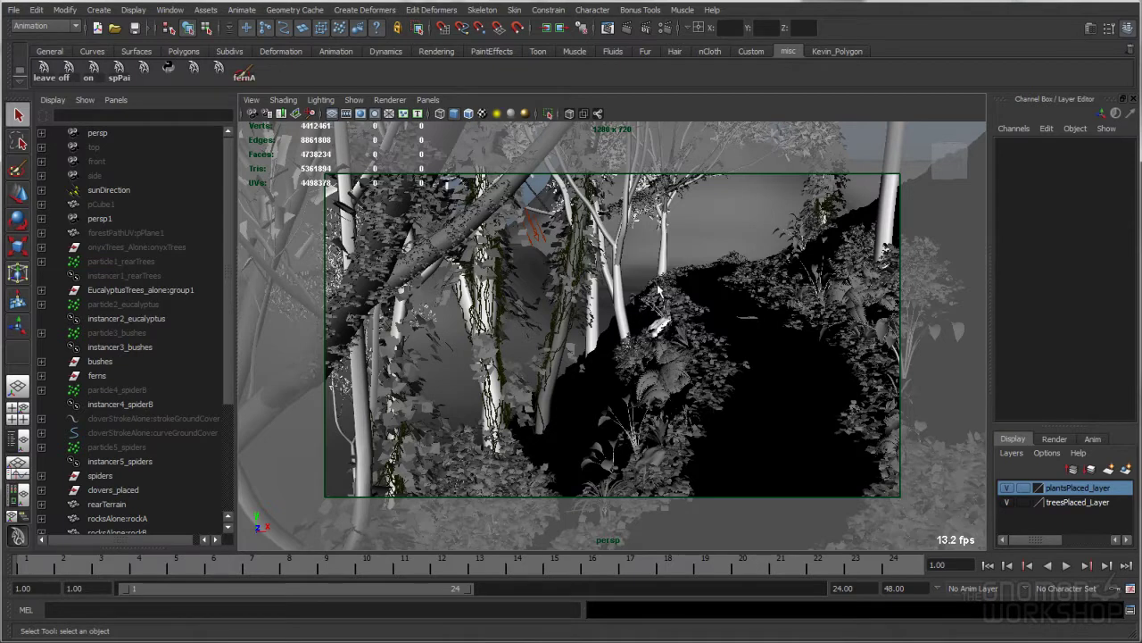
Step: Set the persp camera's Overscan to 1.090 in its display options
left_click(251, 100)
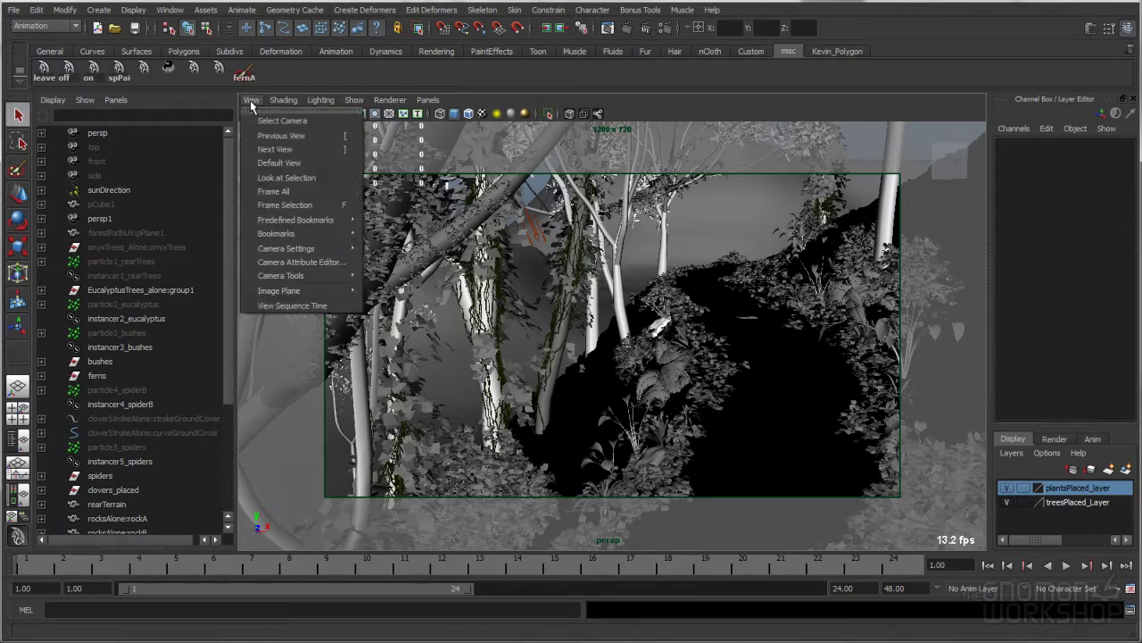
left_click(290, 262)
left_click_drag(930, 0, 695, 12)
scroll(690, 306, "down", 5)
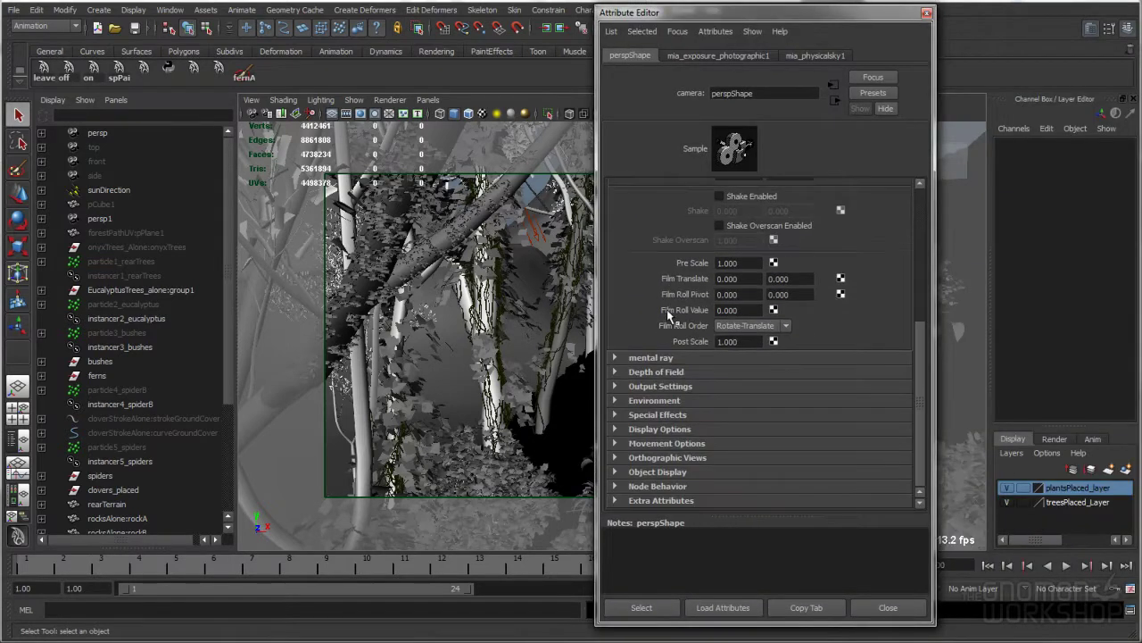
left_click(679, 437)
scroll(746, 391, "down", 3)
left_click_drag(750, 416, 732, 416, "ctrl")
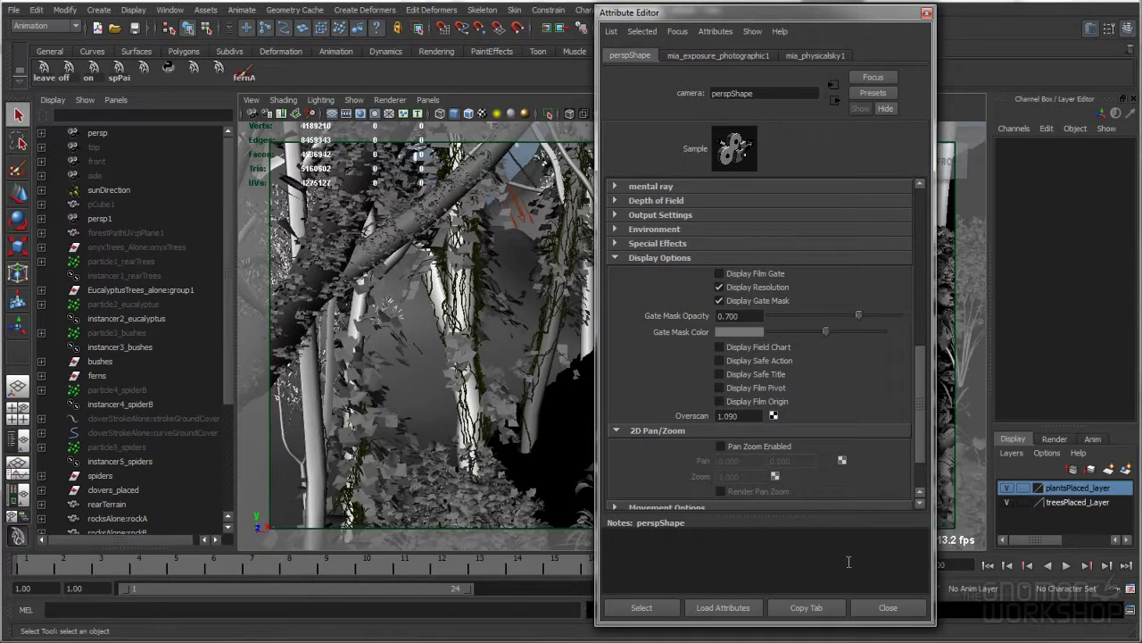
left_click(888, 607)
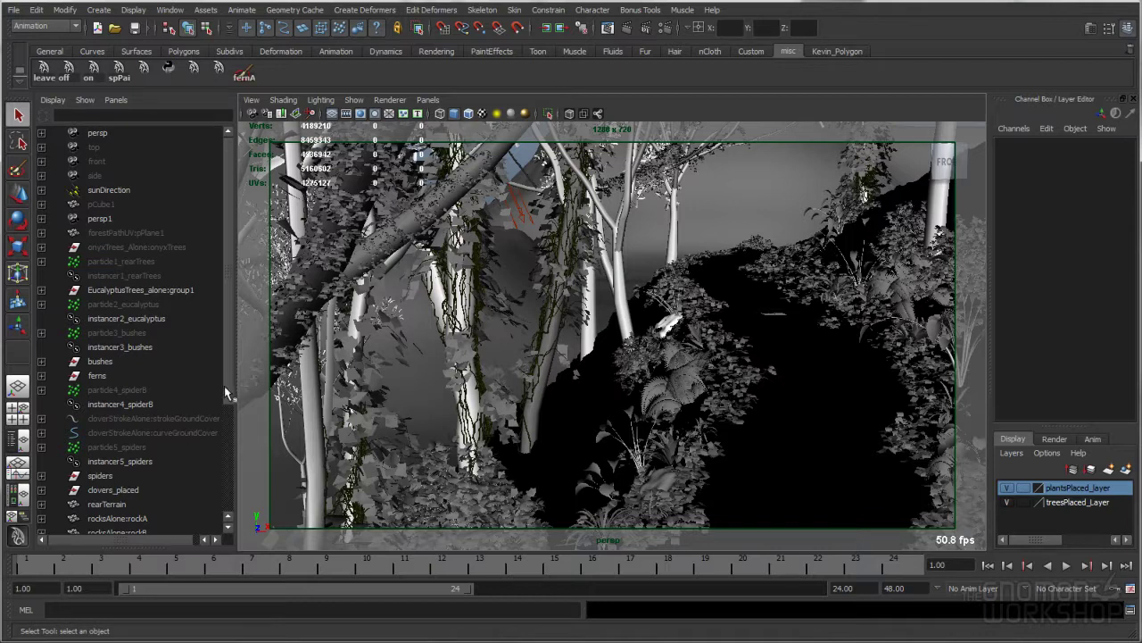
Step: Inspect the bushes group and its individual meshes by selecting them in the scene hierarchy, finishing with nothing selected
scroll(227, 392, "down", 2)
left_click(125, 321)
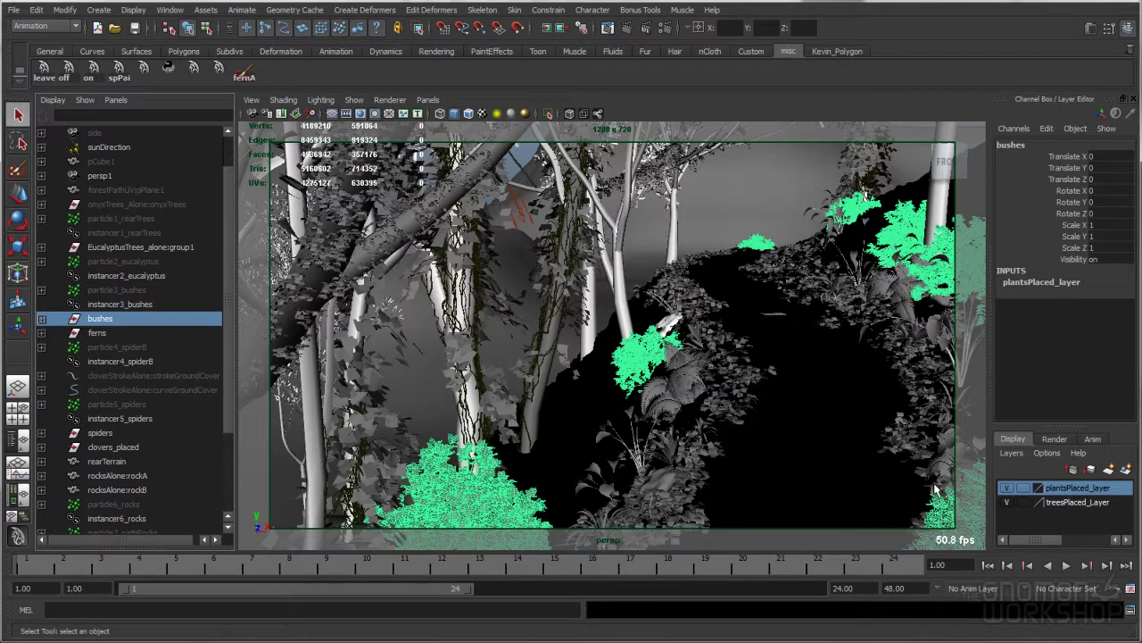
left_click(41, 319)
left_click_drag(143, 334, 157, 373)
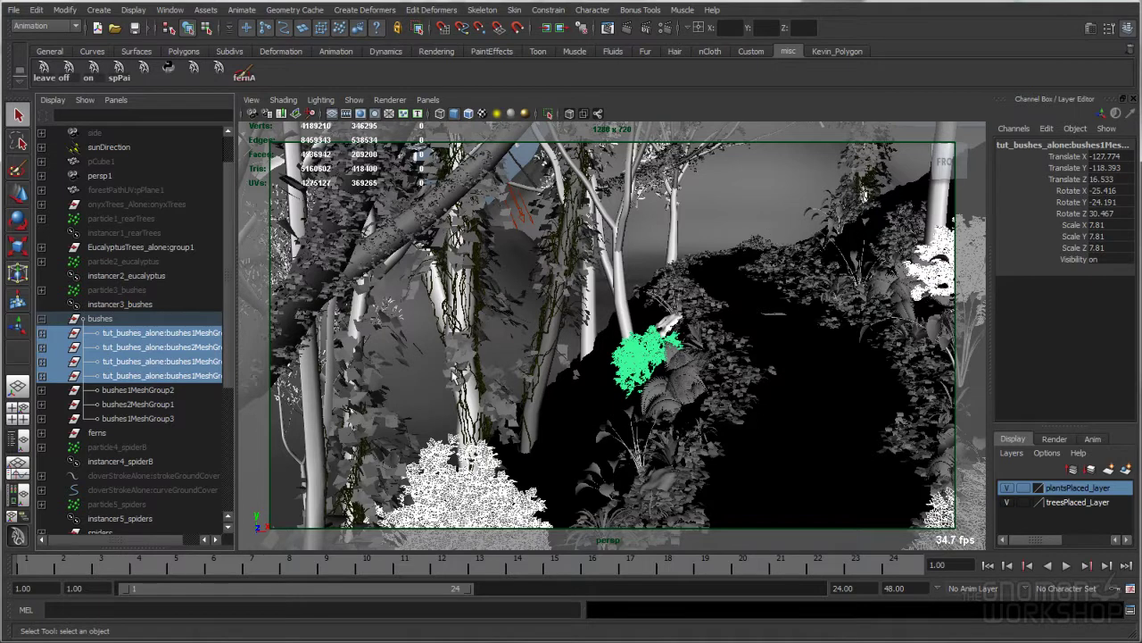
left_click(168, 405)
left_click(177, 333)
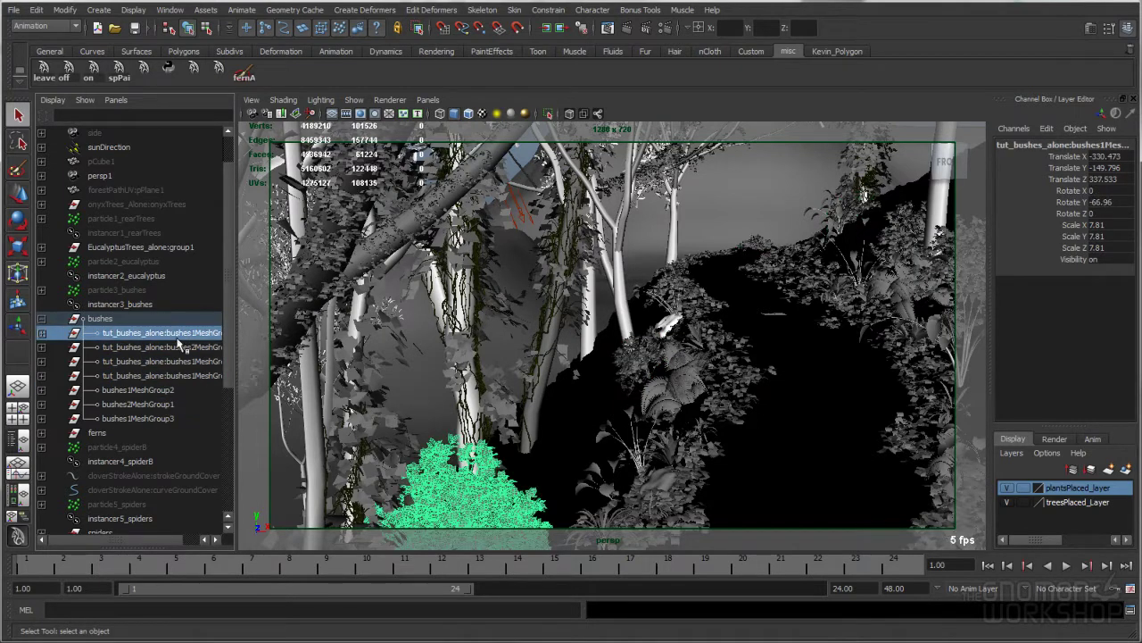
left_click(41, 318)
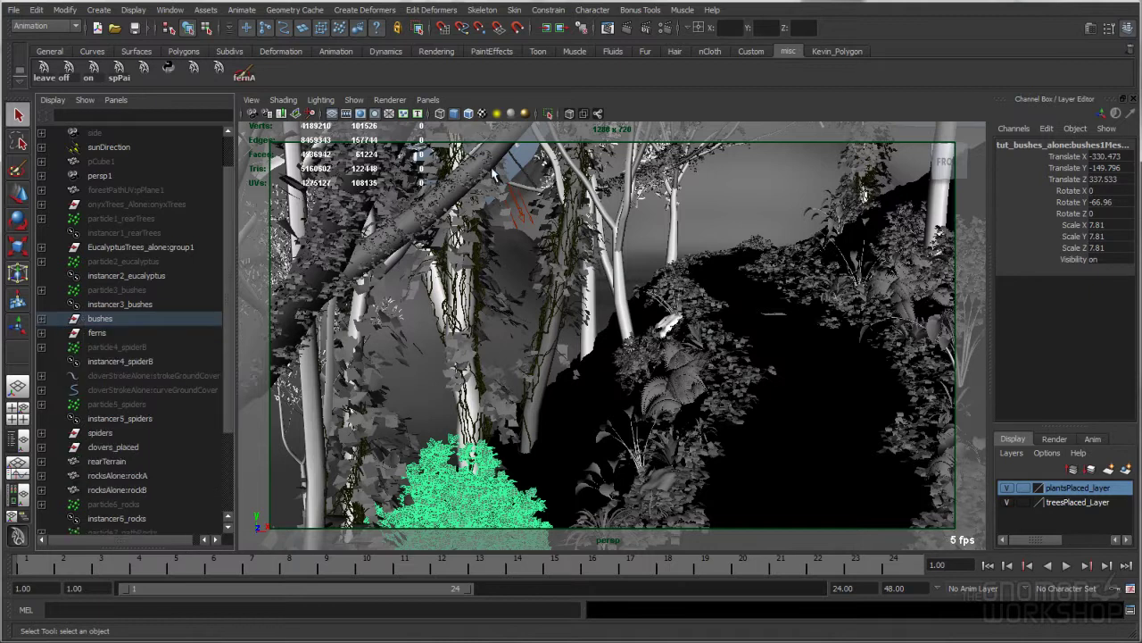
left_click(369, 412)
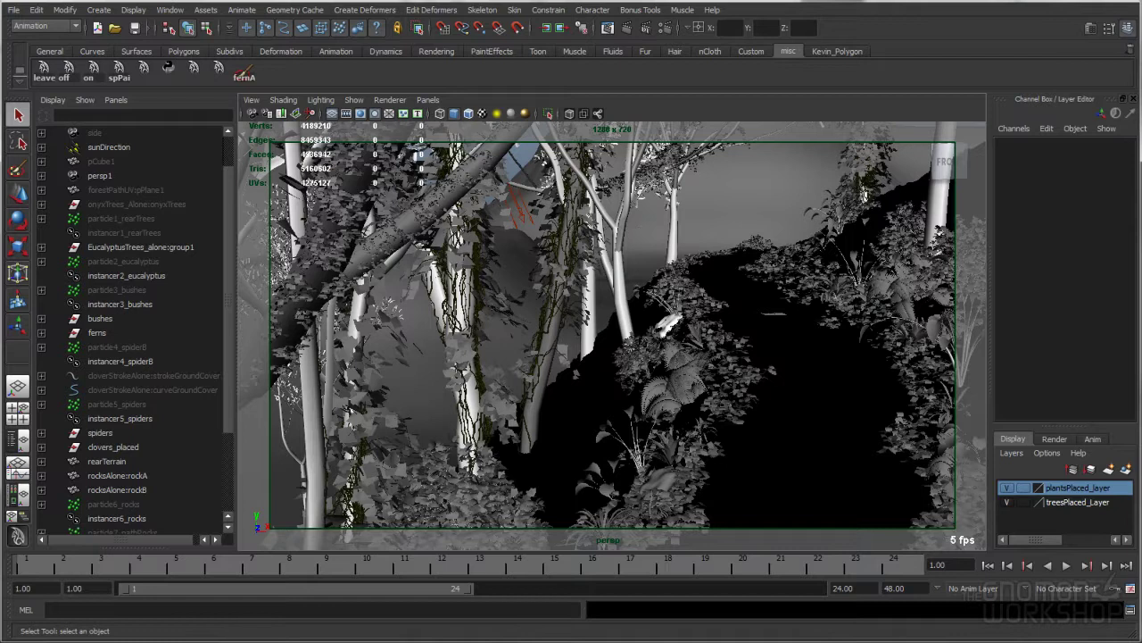
Step: Play the scene forward from the start frame and stop playback at frame 8
left_click(989, 566)
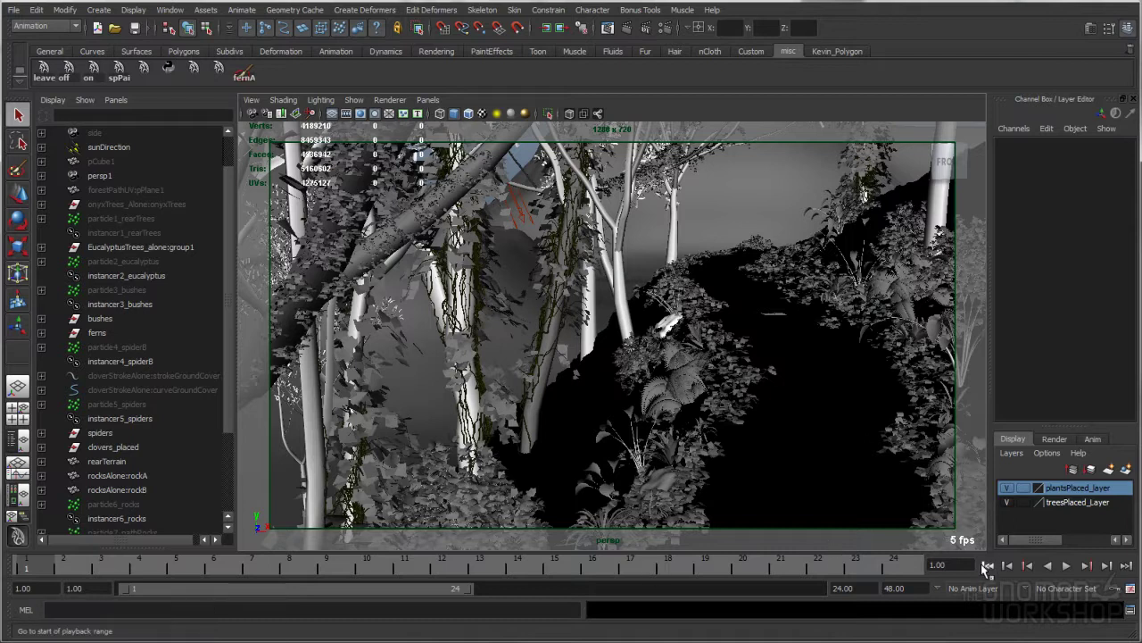
left_click(1067, 565)
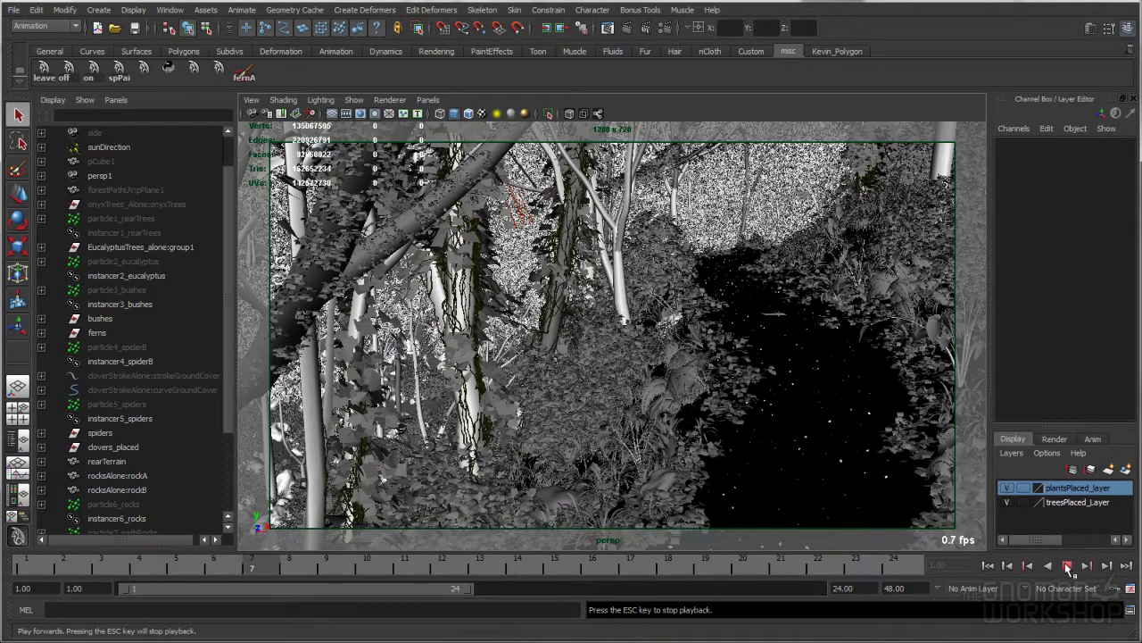
left_click(1067, 566)
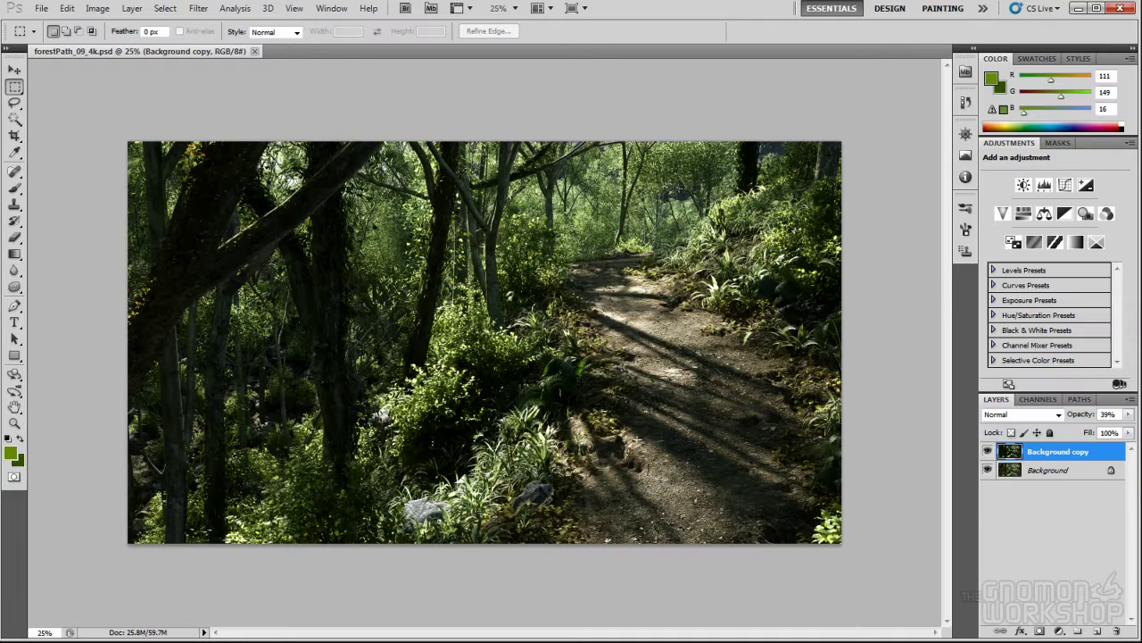
Step: Examine the forest path, the plants along its banks and the dark woodland beside it at 50% magnification
left_click(638, 438, "ctrl")
left_click(638, 439, "ctrl")
left_click_drag(699, 493, 564, 439)
left_click_drag(732, 178, 747, 265)
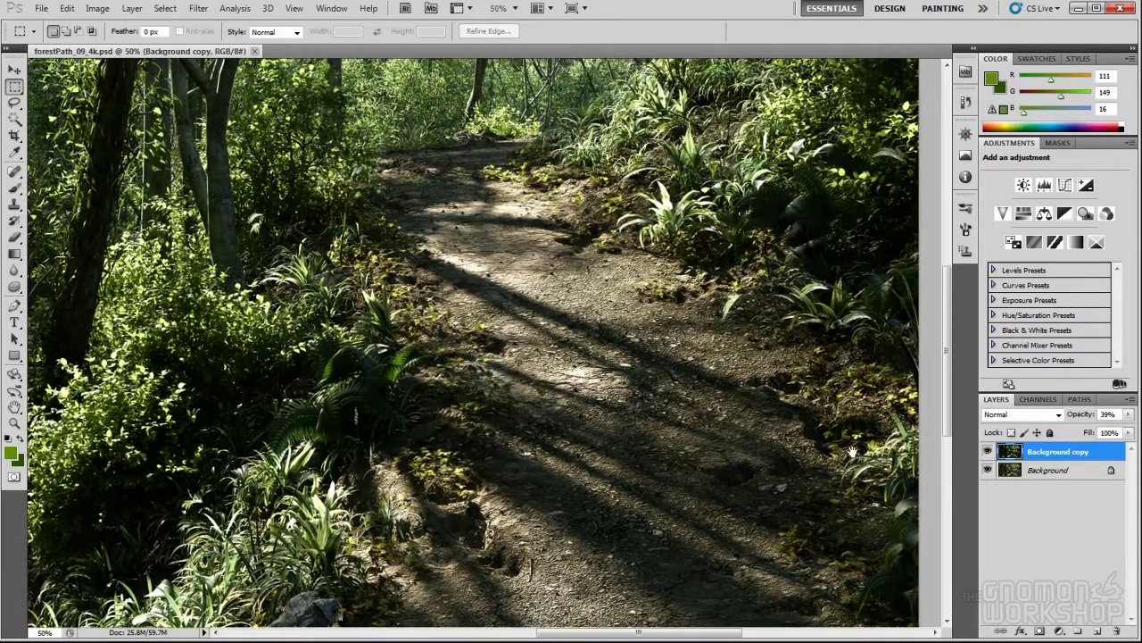
left_click_drag(682, 240, 685, 267)
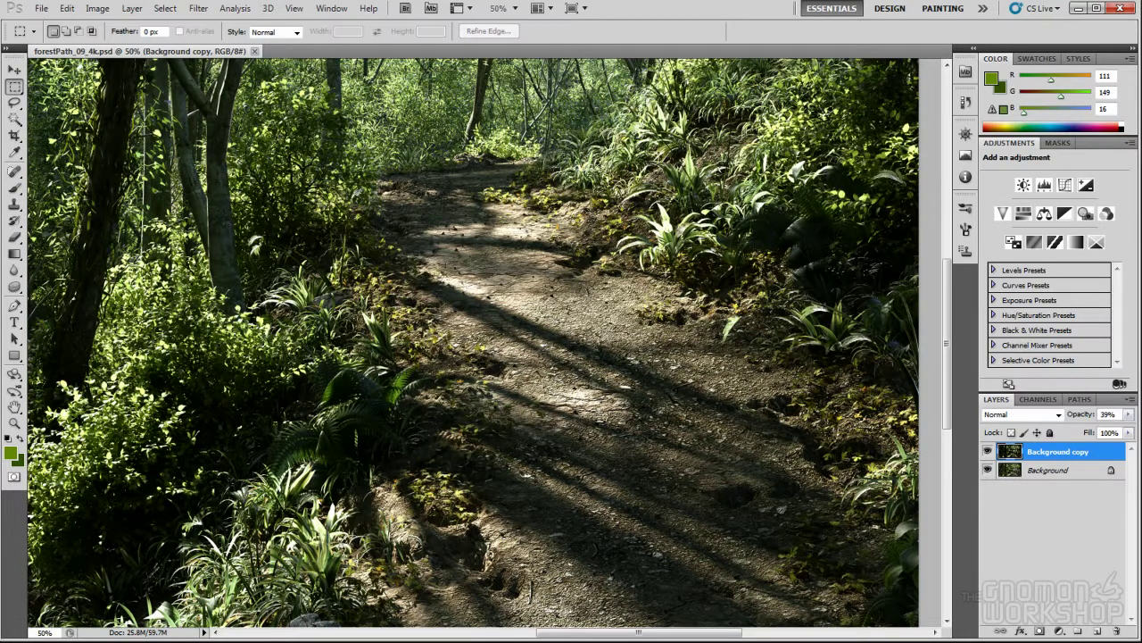
left_click_drag(711, 157, 717, 183)
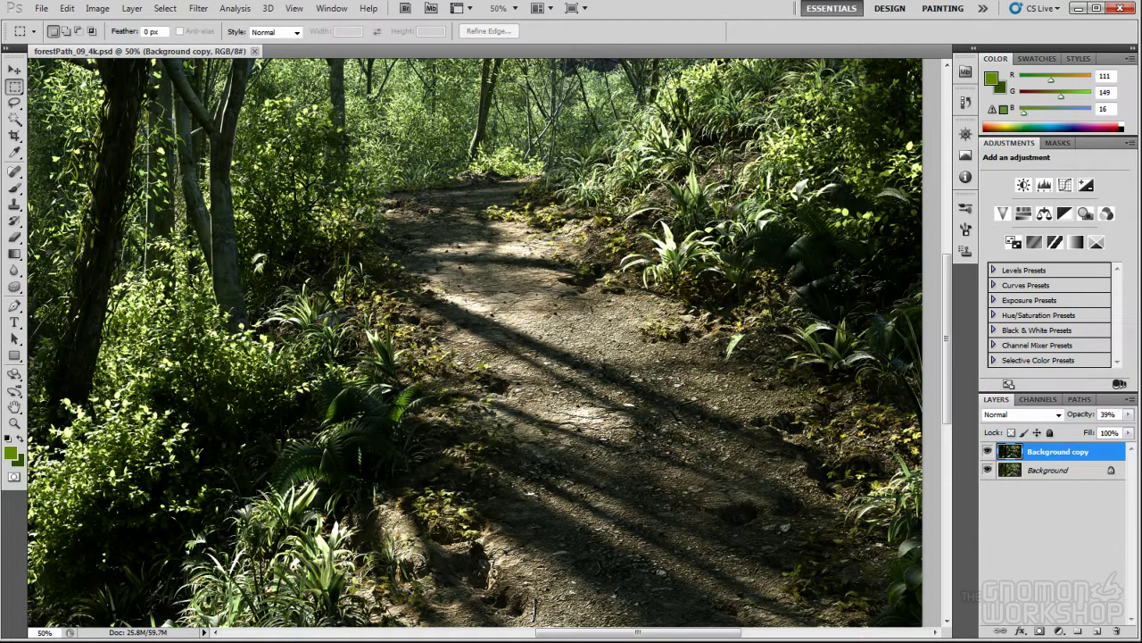
left_click_drag(623, 382, 624, 336)
left_click_drag(553, 398, 550, 322)
left_click_drag(375, 358, 599, 350)
left_click_drag(257, 354, 461, 331)
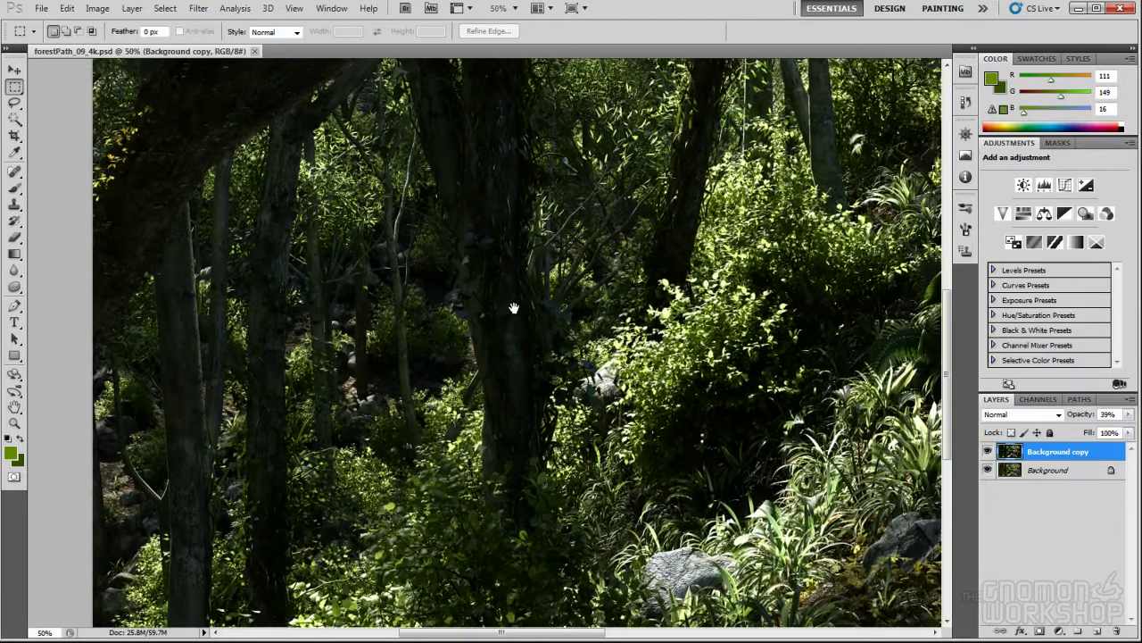
left_click_drag(565, 291, 379, 372)
left_click_drag(621, 264, 506, 309)
left_click_drag(591, 300, 506, 316)
Step: Examine the far end of the path and the surrounding background foliage at 100%, returning to a 33.3% overview
scroll(630, 245, "up", 1, "alt")
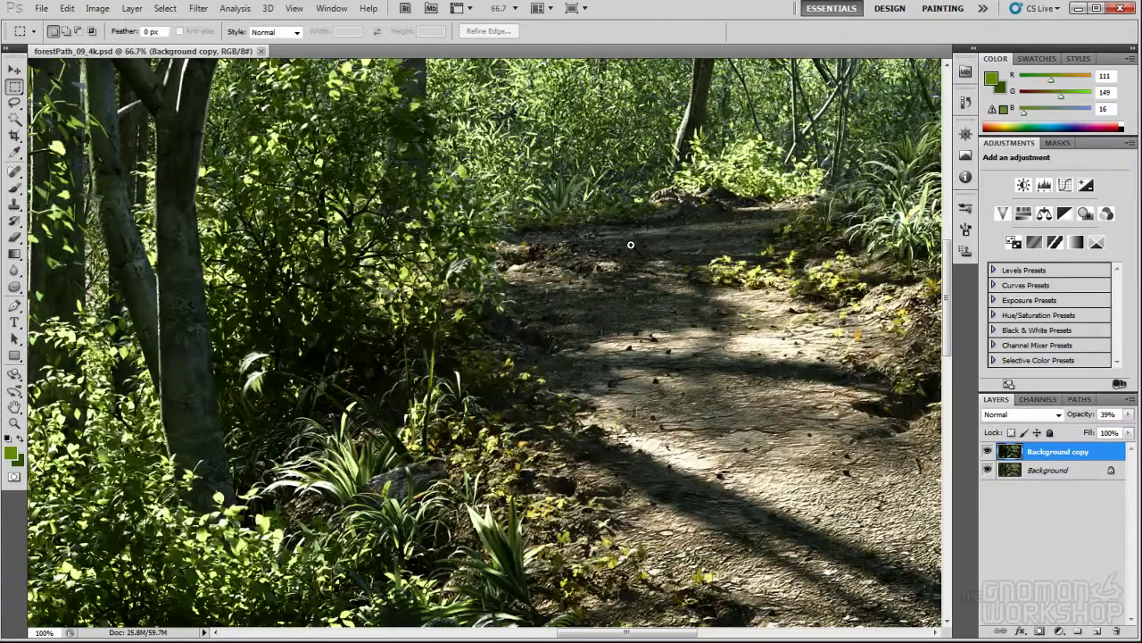
left_click_drag(630, 350, 581, 368)
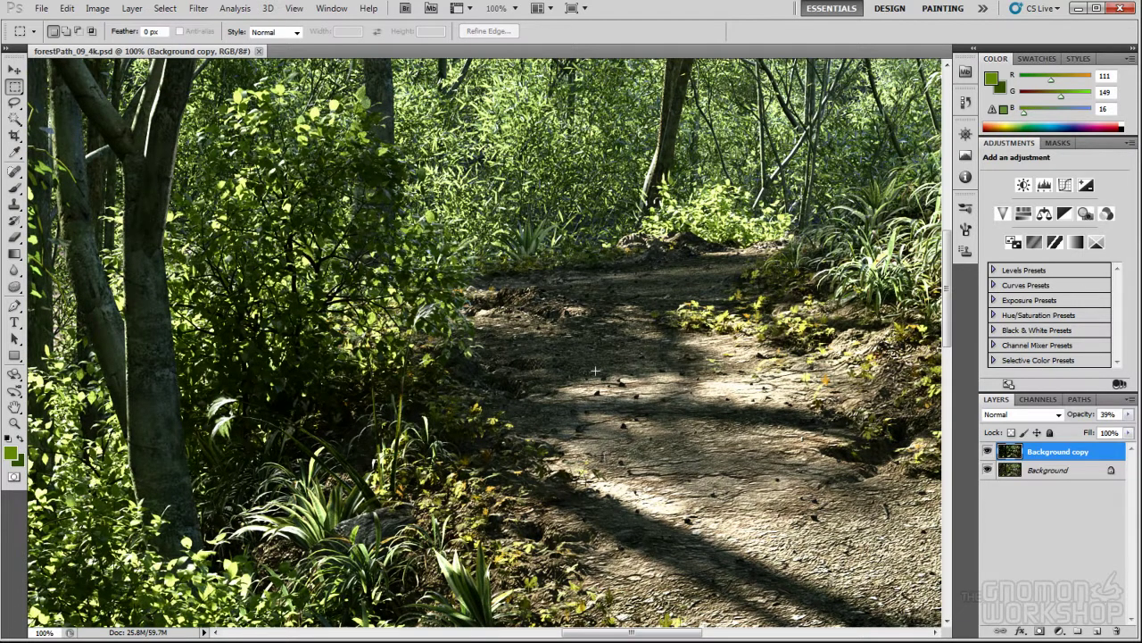
left_click_drag(687, 365, 578, 379)
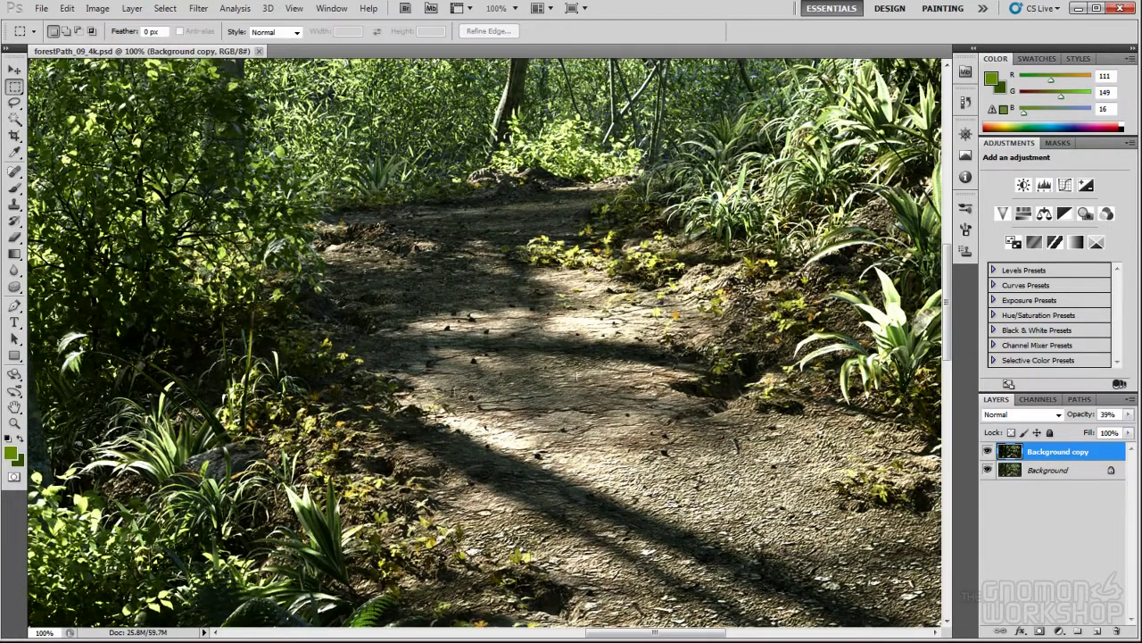
left_click_drag(573, 310, 583, 407)
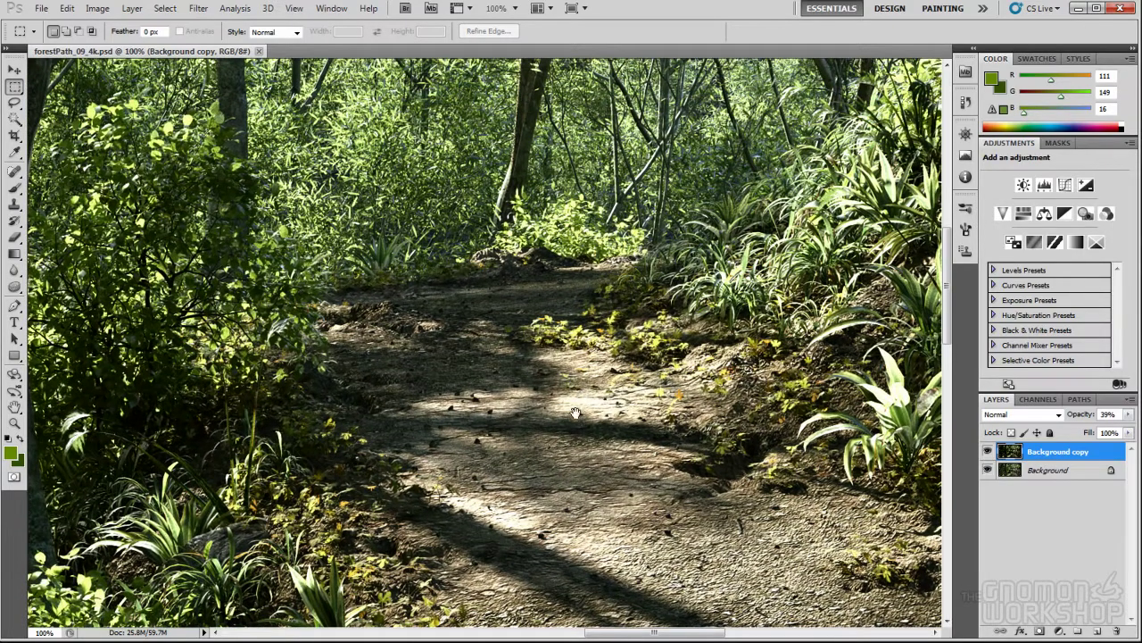
left_click_drag(563, 461, 578, 348)
scroll(579, 348, "down", 2, "alt")
scroll(579, 348, "down", 1, "alt")
left_click_drag(575, 362, 635, 310)
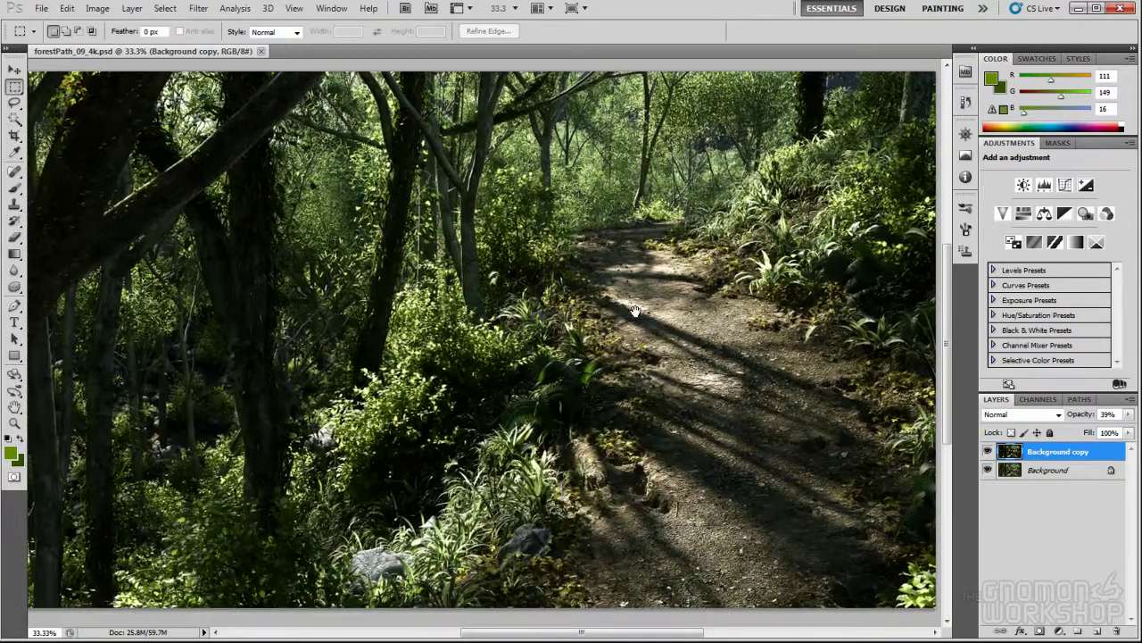
left_click_drag(393, 392, 452, 392)
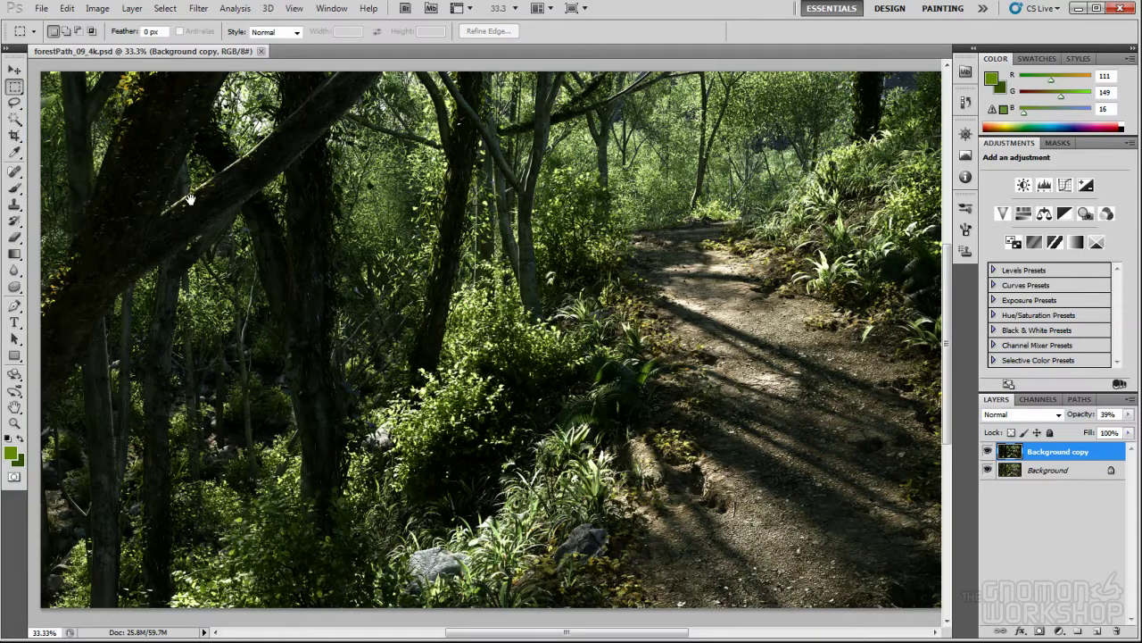
Step: Examine the ivy-covered trunks, shaded undergrowth and rocks beside the path at 66.7%, returning to the full image
left_click(130, 124, "ctrl")
left_click(130, 124, "ctrl")
left_click_drag(129, 124, 199, 184)
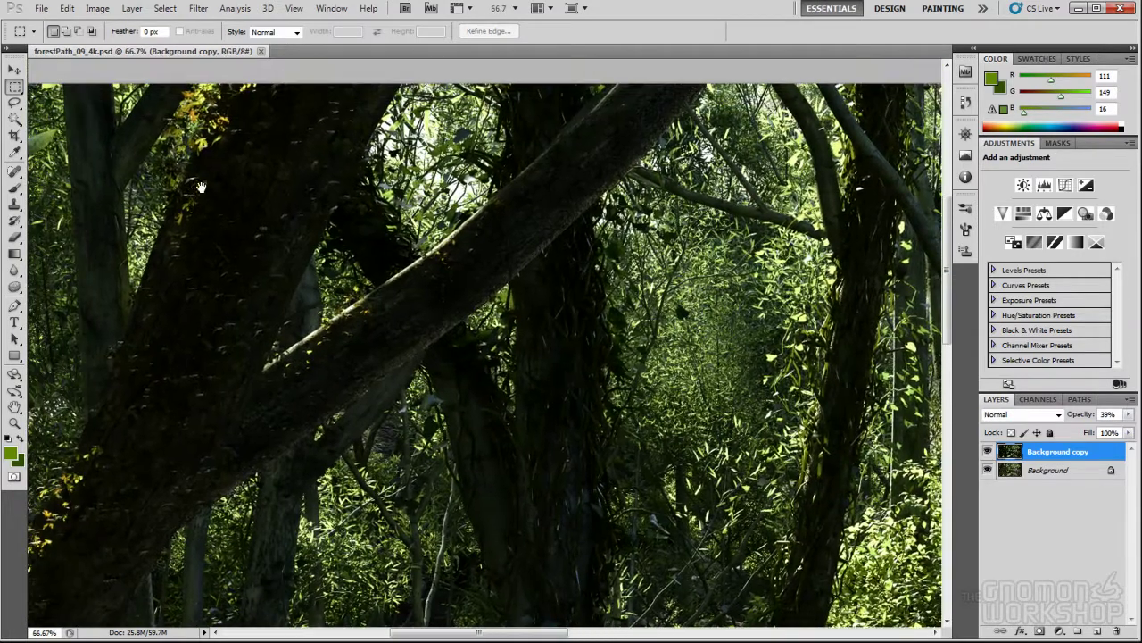
left_click_drag(209, 440, 206, 332)
left_click_drag(228, 470, 228, 359)
left_click_drag(485, 437, 371, 384)
left_click_drag(367, 503, 366, 349)
left_click_drag(362, 491, 350, 371)
left_click_drag(356, 437, 387, 450)
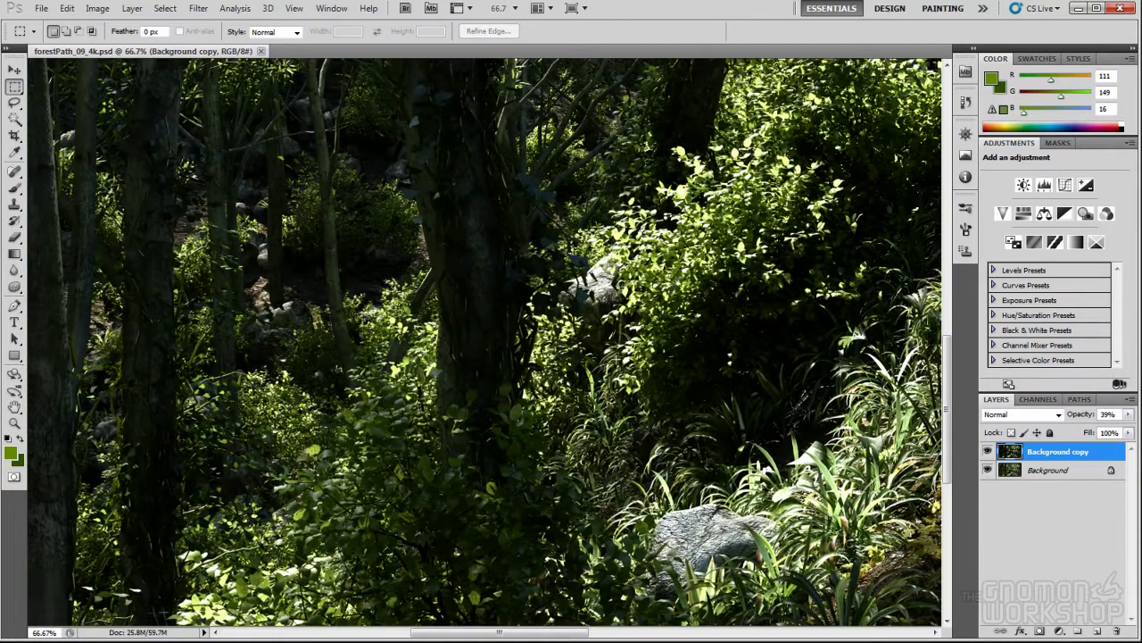
left_click_drag(630, 359, 507, 394, "ctrl")
key("ctrl+minus")
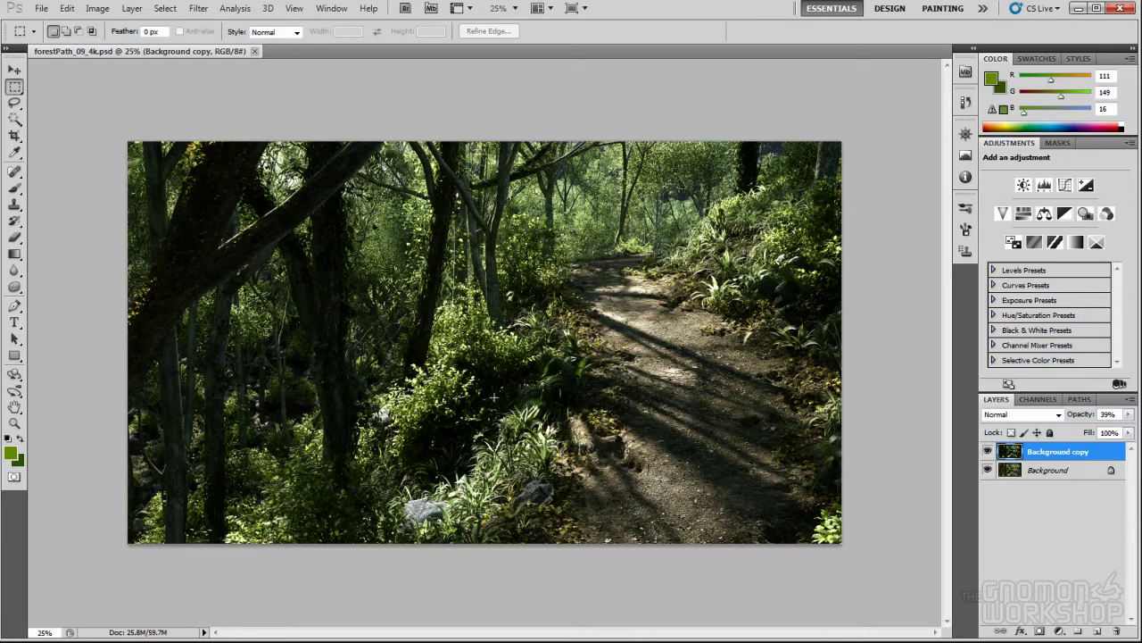
Step: Outline the central bushes, the lower foreground undergrowth and the far-bank plants with temporary rectangular selections, clearing the selection at the end
key("ctrl+plus")
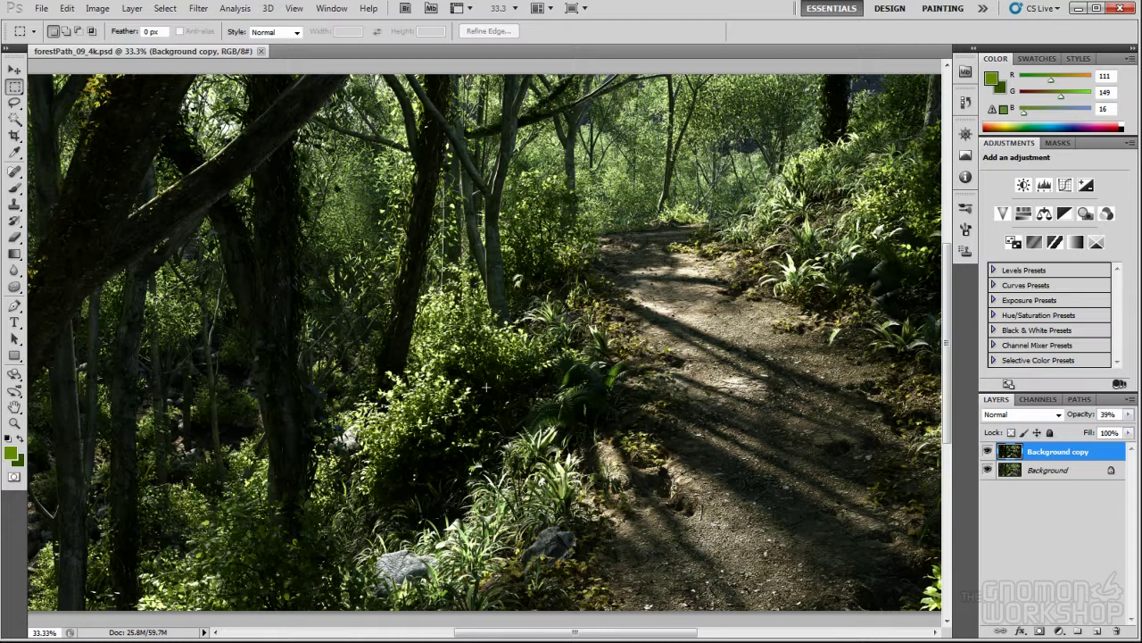
left_click_drag(610, 375, 578, 371)
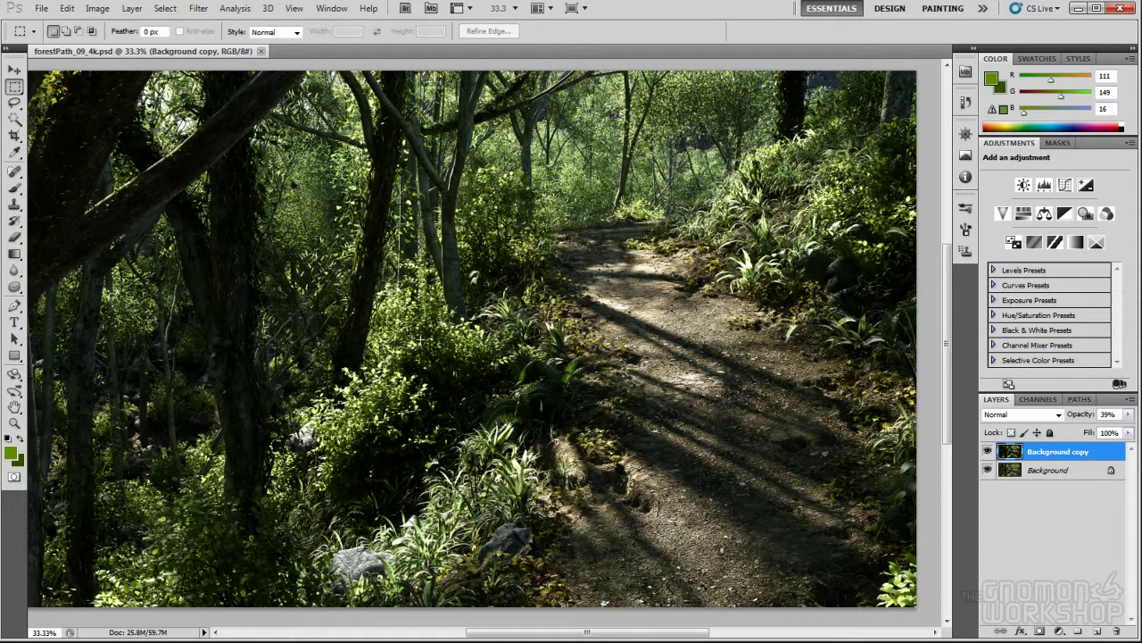
left_click_drag(453, 407, 496, 468)
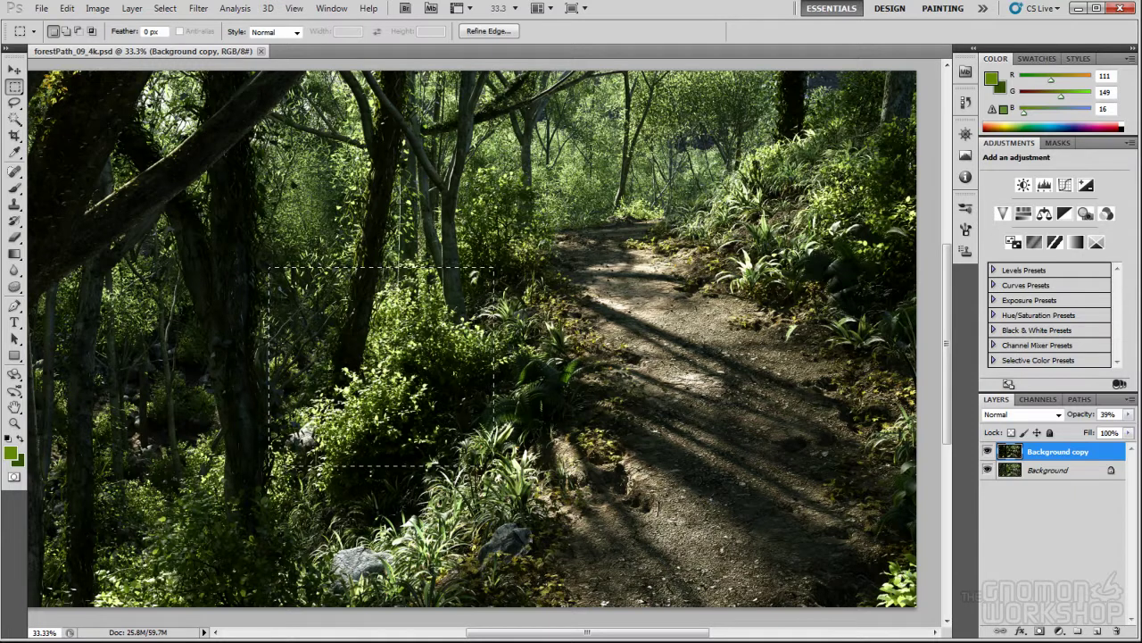
left_click_drag(123, 506, 277, 604)
left_click_drag(806, 285, 920, 406)
key("ctrl+d")
Step: Examine the ground cover along the path's edges at 50% using temporary rectangular selections, returning to the full image at 25% with nothing selected
left_click(894, 473, "ctrl")
left_click_drag(900, 485, 861, 489)
key("ctrl+d")
left_click_drag(691, 332, 695, 339)
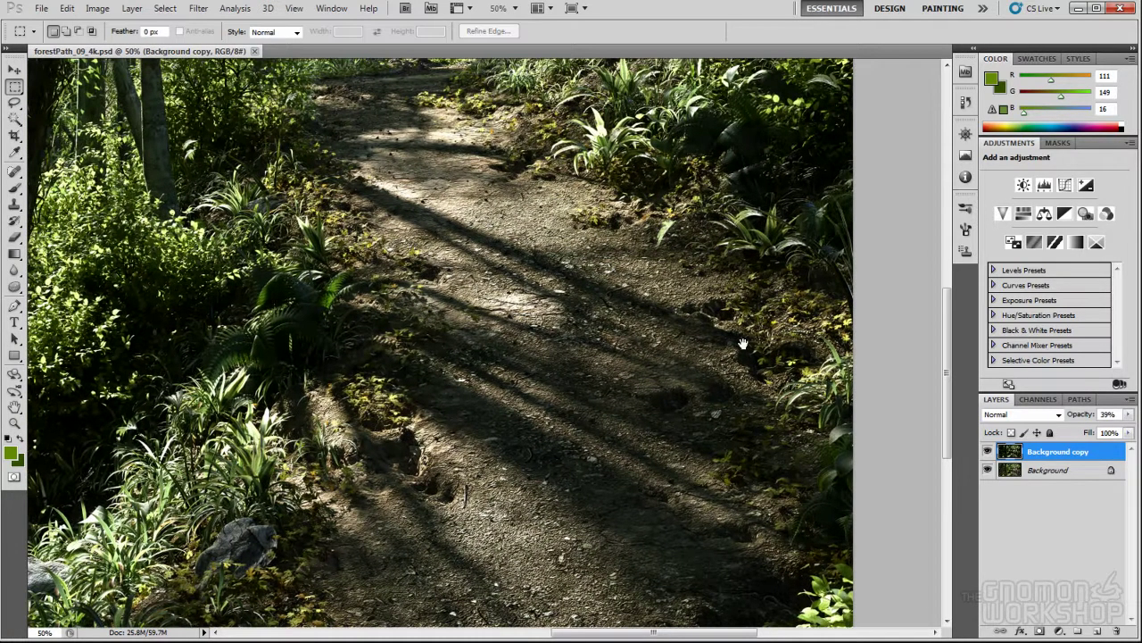
left_click_drag(420, 427, 421, 428)
key("ctrl+d")
left_click_drag(320, 372, 412, 436)
left_click_drag(395, 329, 426, 355)
left_click_drag(427, 271, 489, 358)
key("ctrl+minus")
key("ctrl+minus")
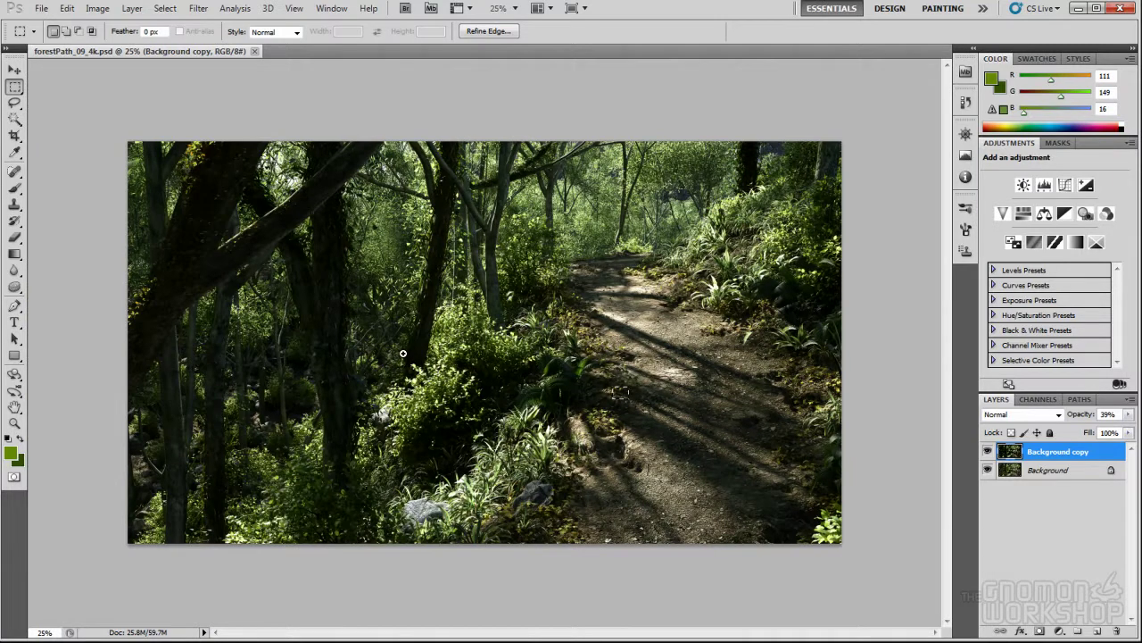
left_click(403, 354)
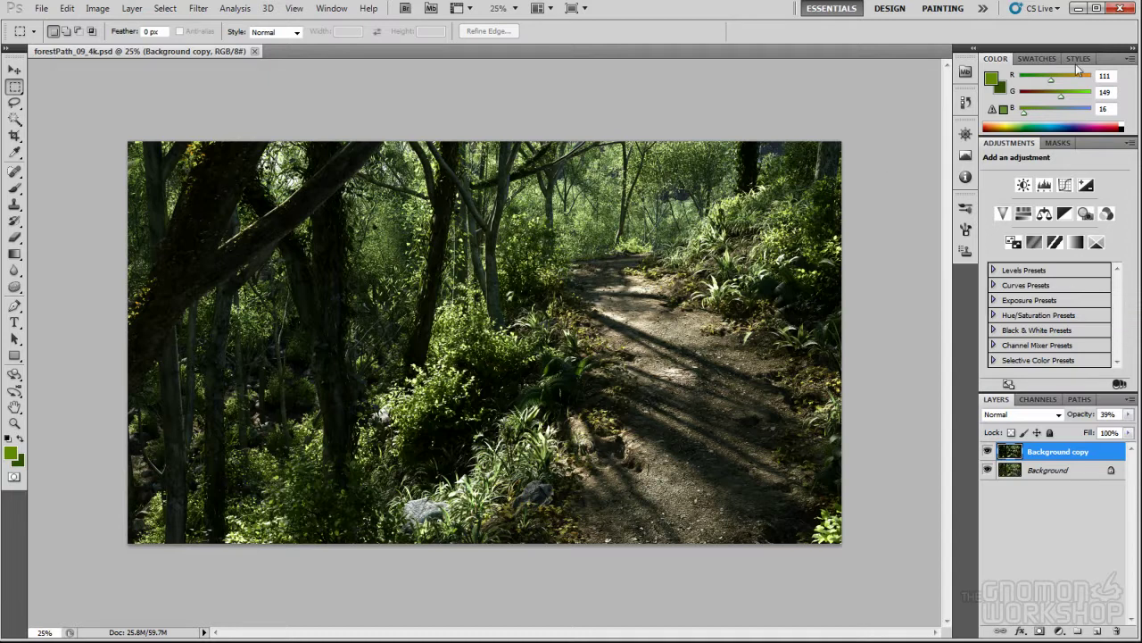
Step: Switch back to Maya, return the timeline to frame 1 and browse further through the scene's object list
left_click(1077, 11)
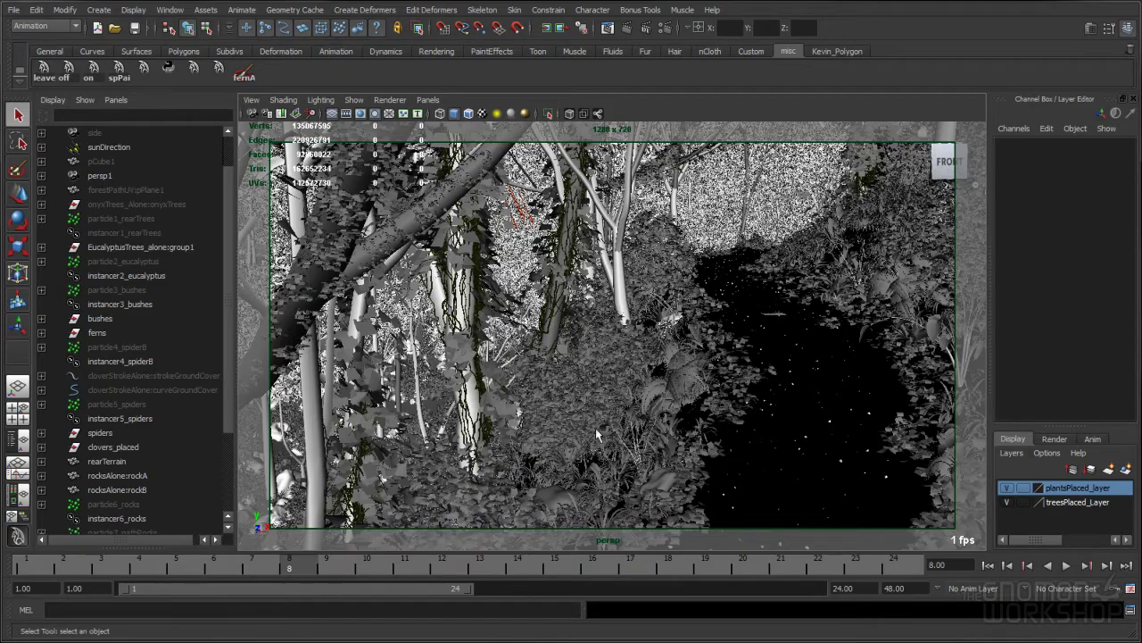
left_click(989, 565)
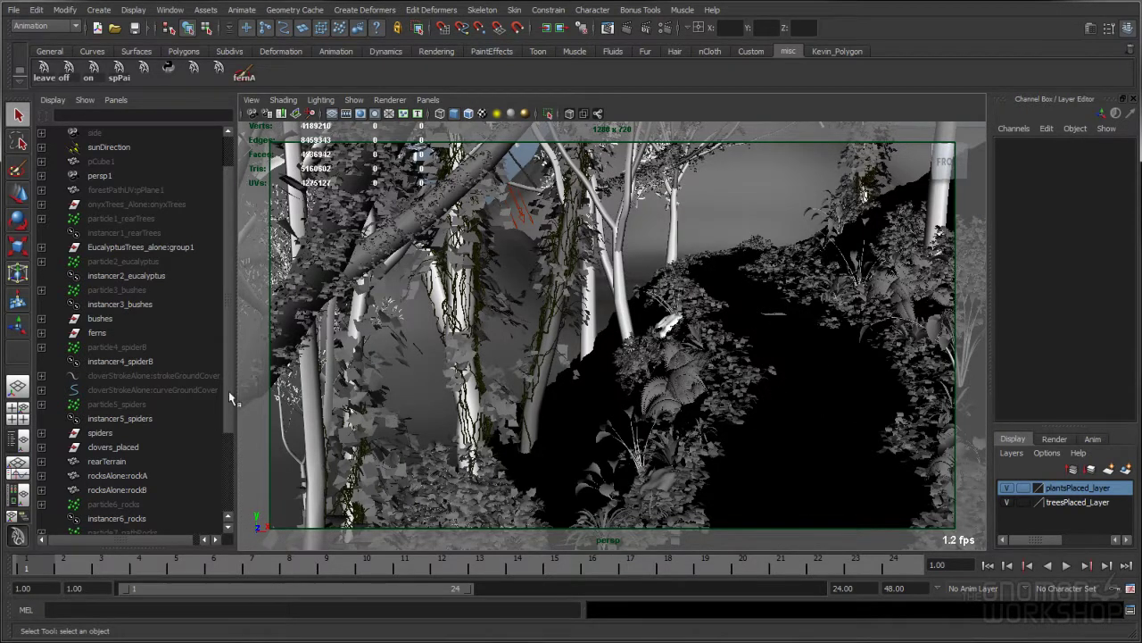
mouse_move(227, 359)
left_mouse_down()
mouse_move(227, 391)
mouse_move(227, 361)
left_mouse_up()
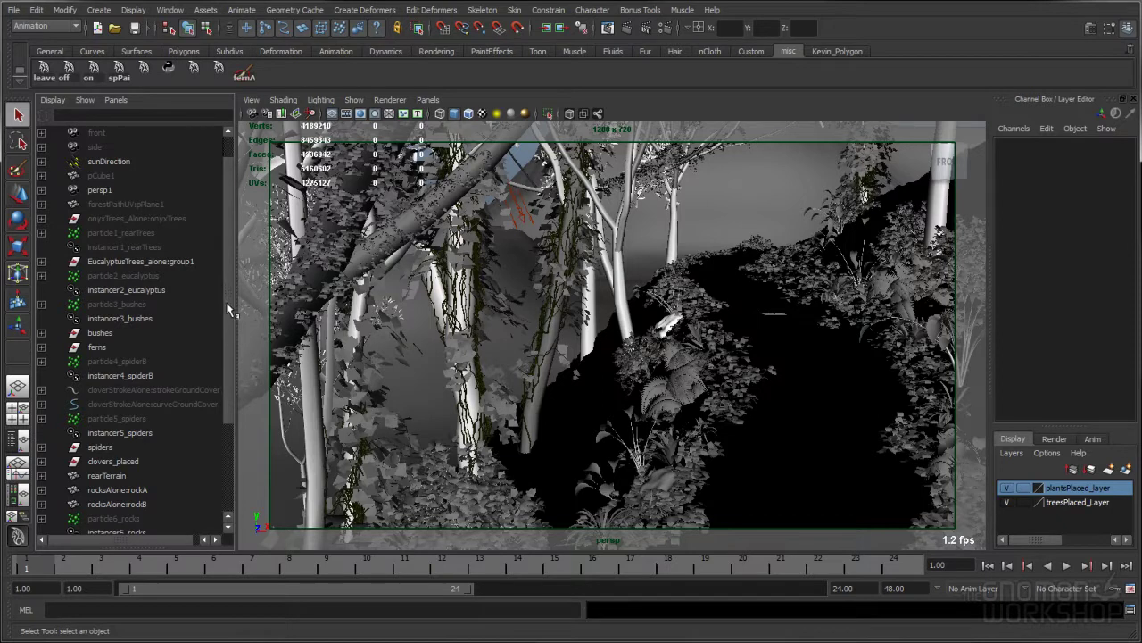
scroll(211, 319, "down", 3)
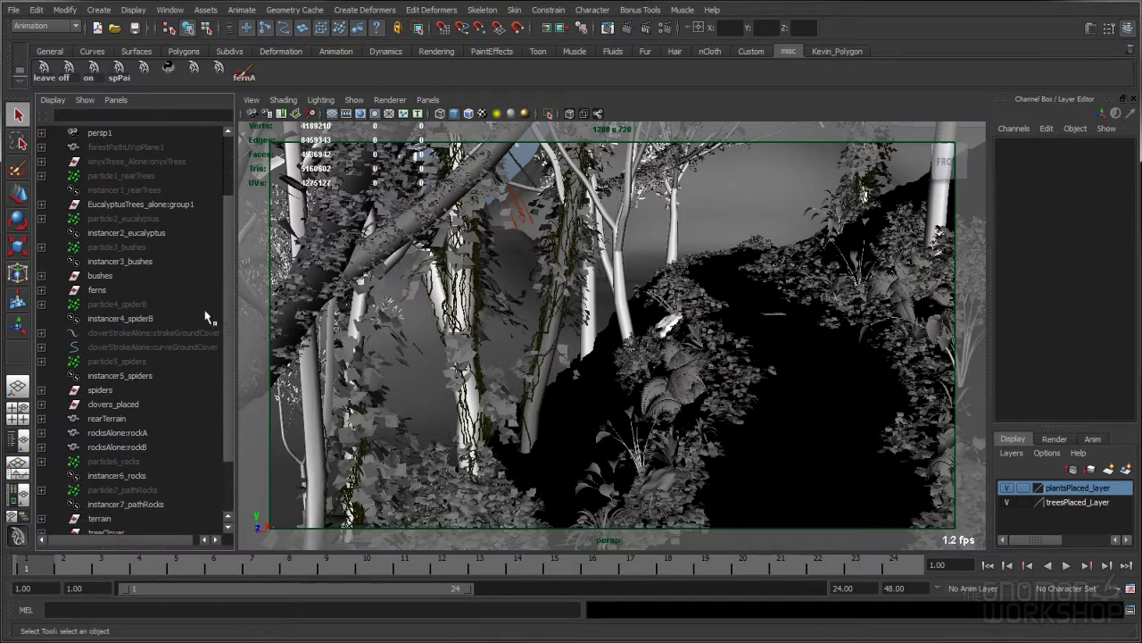
Step: Highlight the eucalyptus tree group, the bushes and the ferns one after another to see where each sits in the scene
left_click(127, 235)
left_click(136, 207)
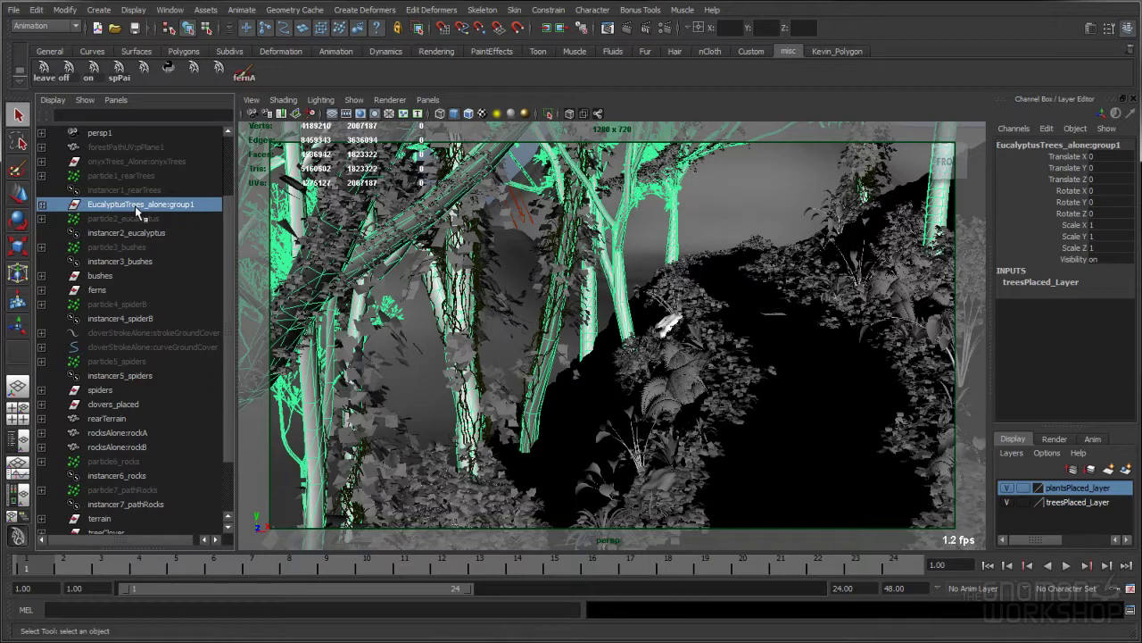
scroll(228, 288, "down", 2)
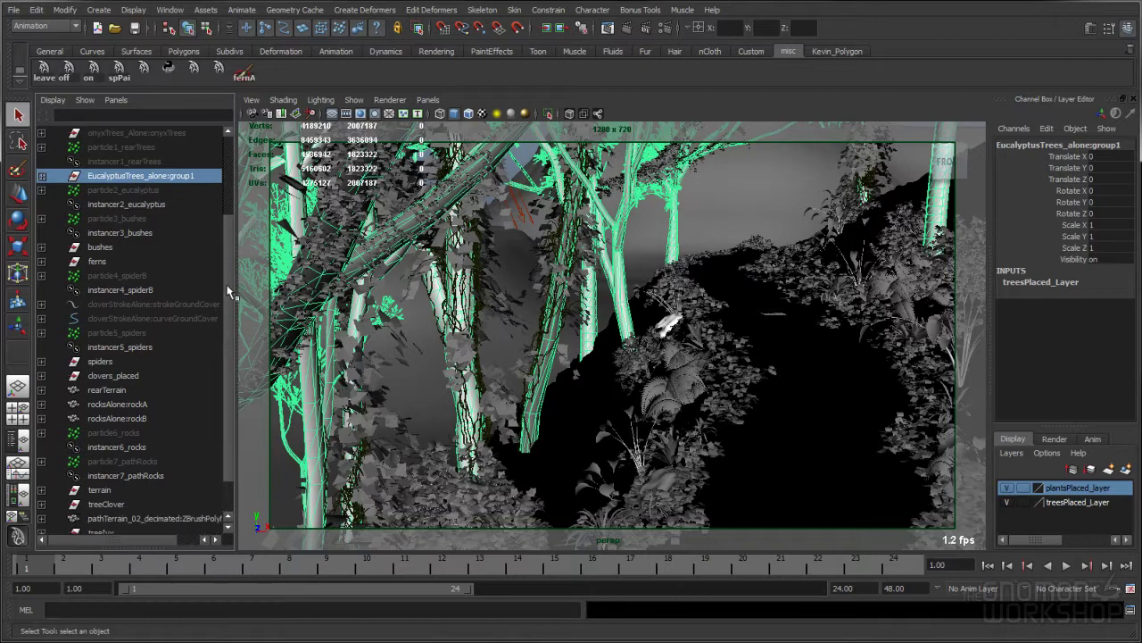
left_click(126, 248)
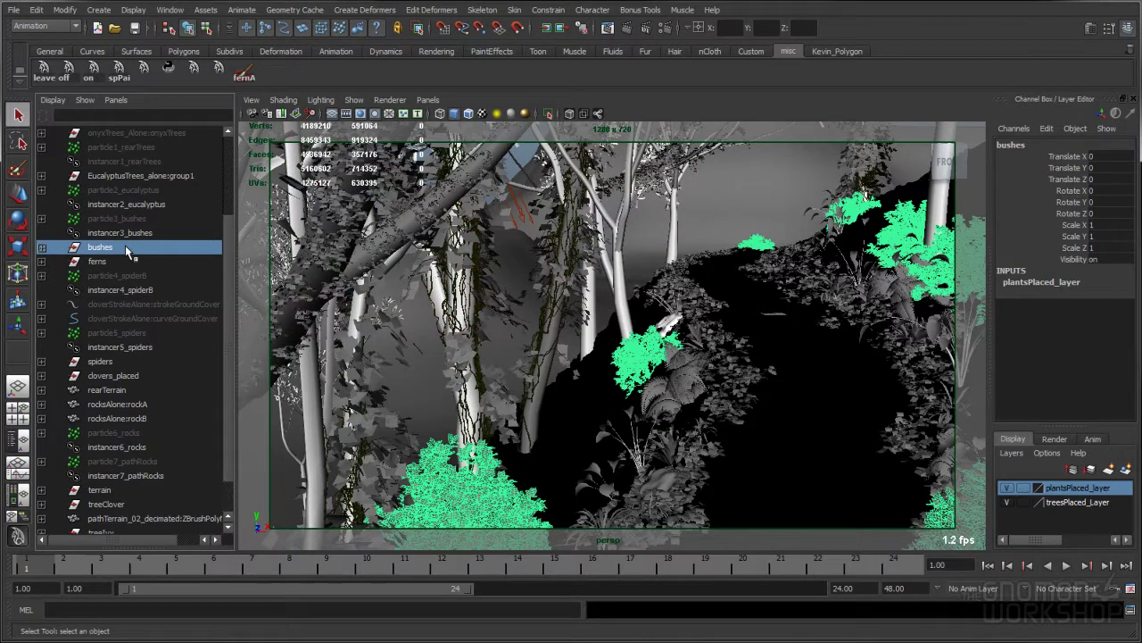
left_click(122, 264)
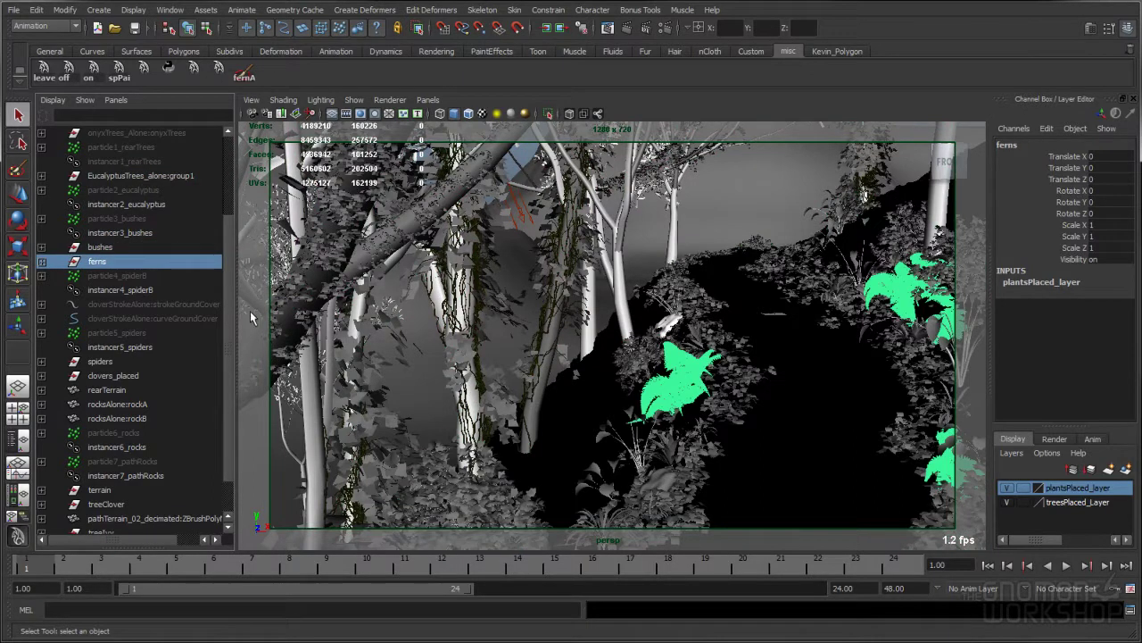
scroll(231, 311, "down", 3)
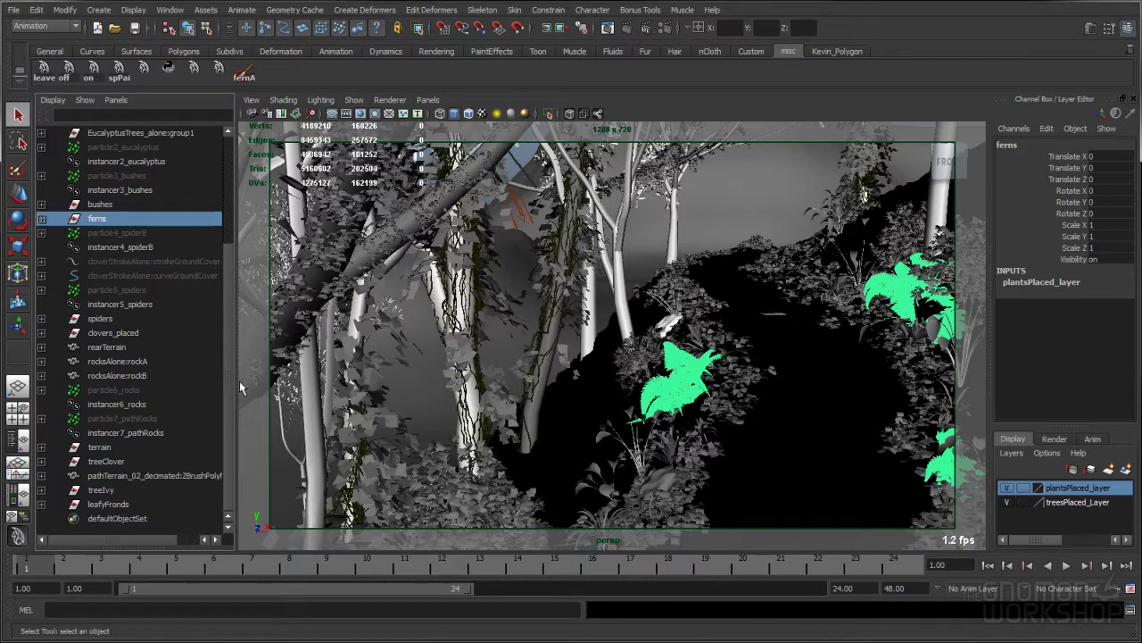
Step: Expand the spiders group and compare its four spiderAlone plants with its four spider_B_alone plants by selecting each set alternately
left_click(123, 319)
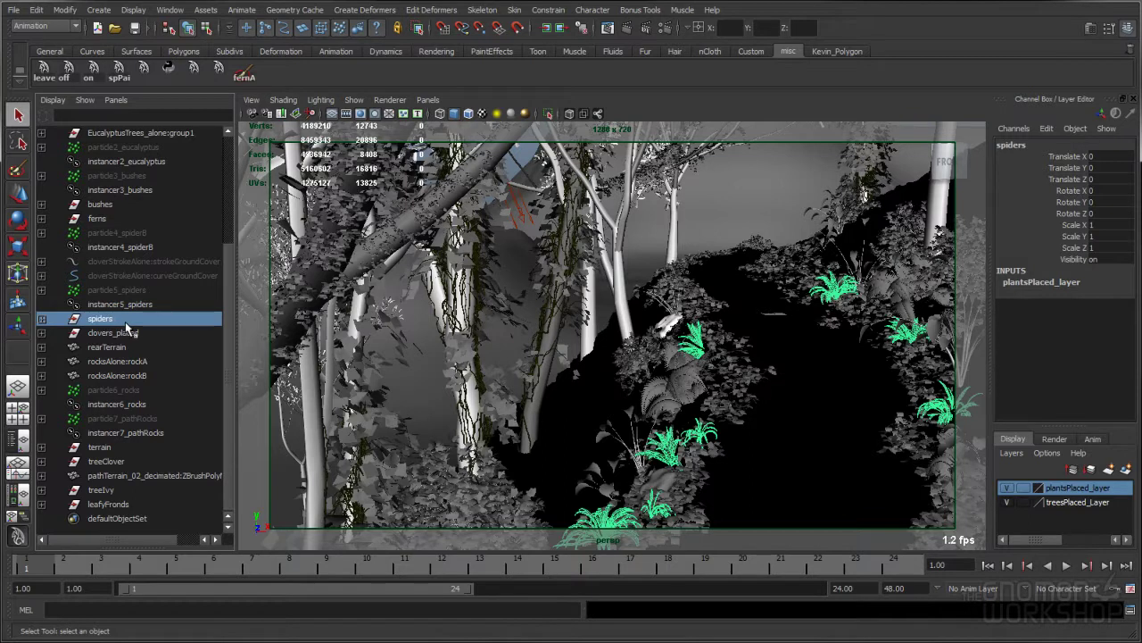
left_click(41, 318)
left_click_drag(154, 336, 154, 377)
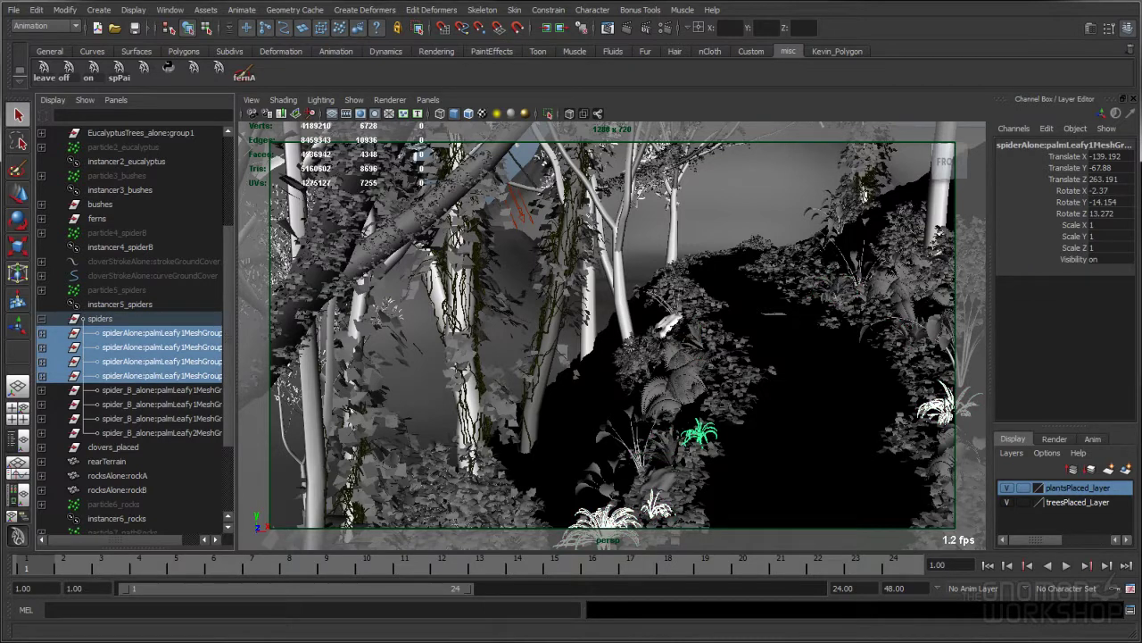
left_click_drag(151, 394, 153, 436)
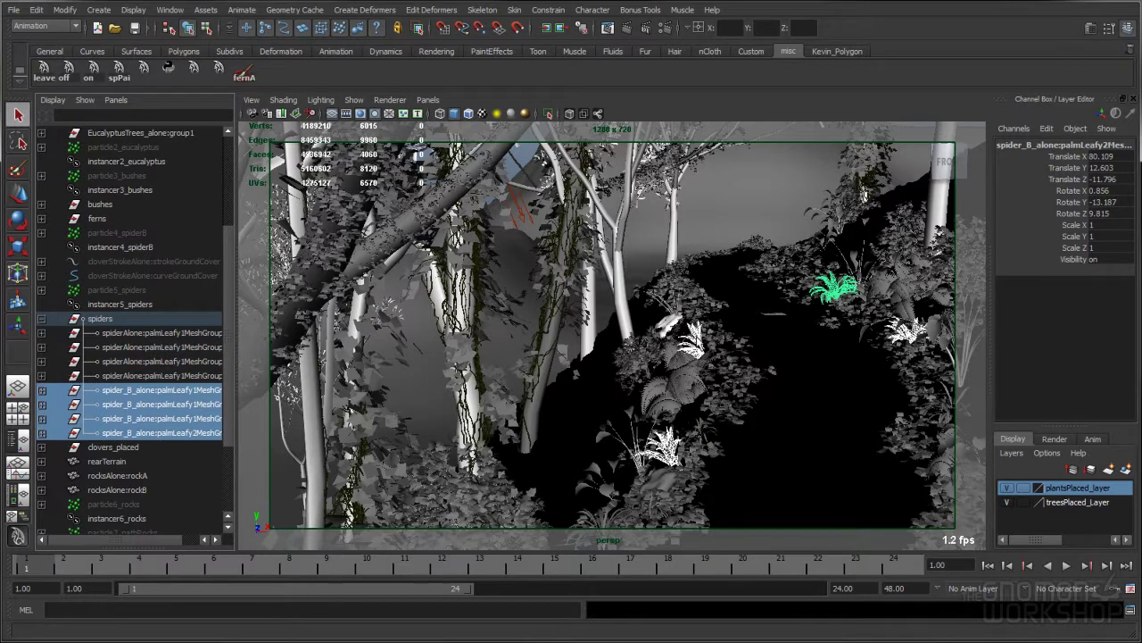
left_click_drag(185, 333, 163, 427)
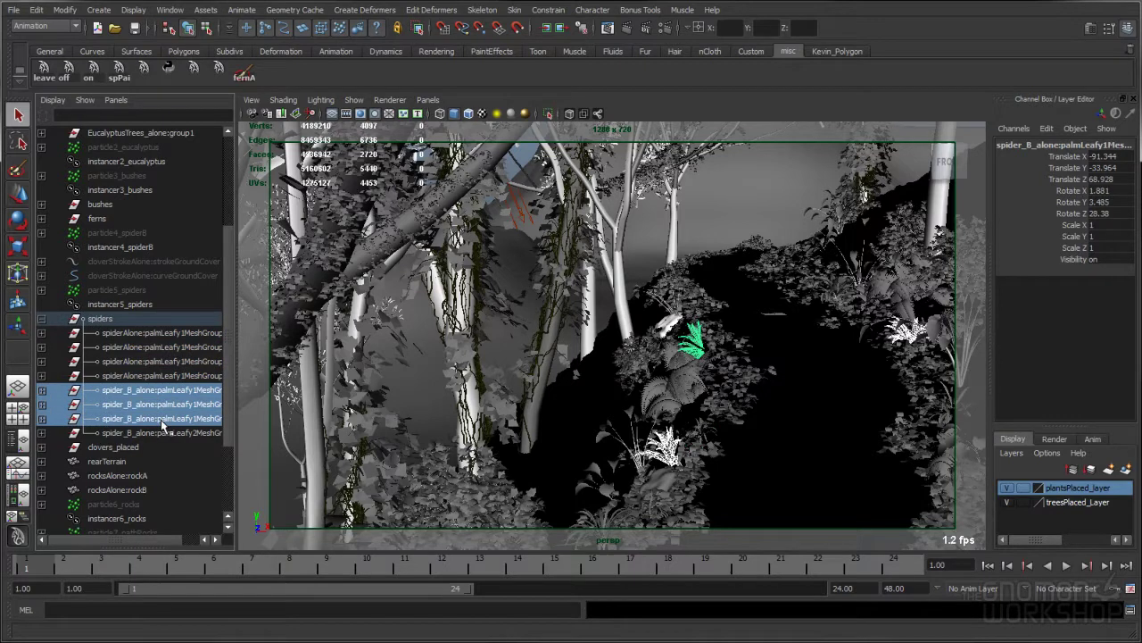
left_click_drag(164, 337, 165, 379)
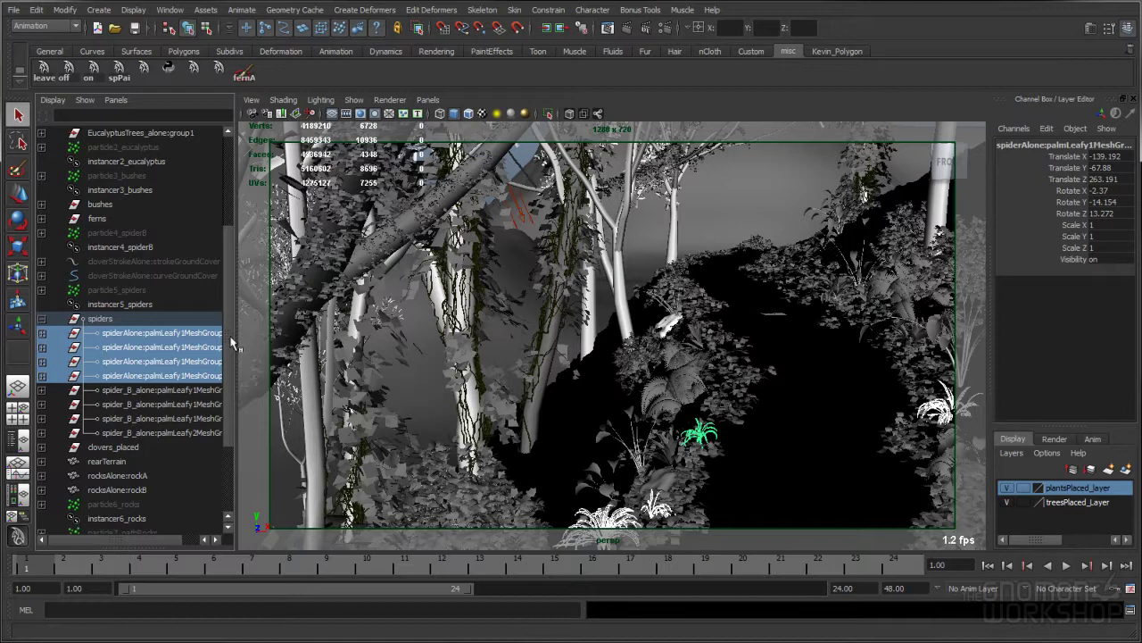
left_click_drag(183, 393, 201, 433)
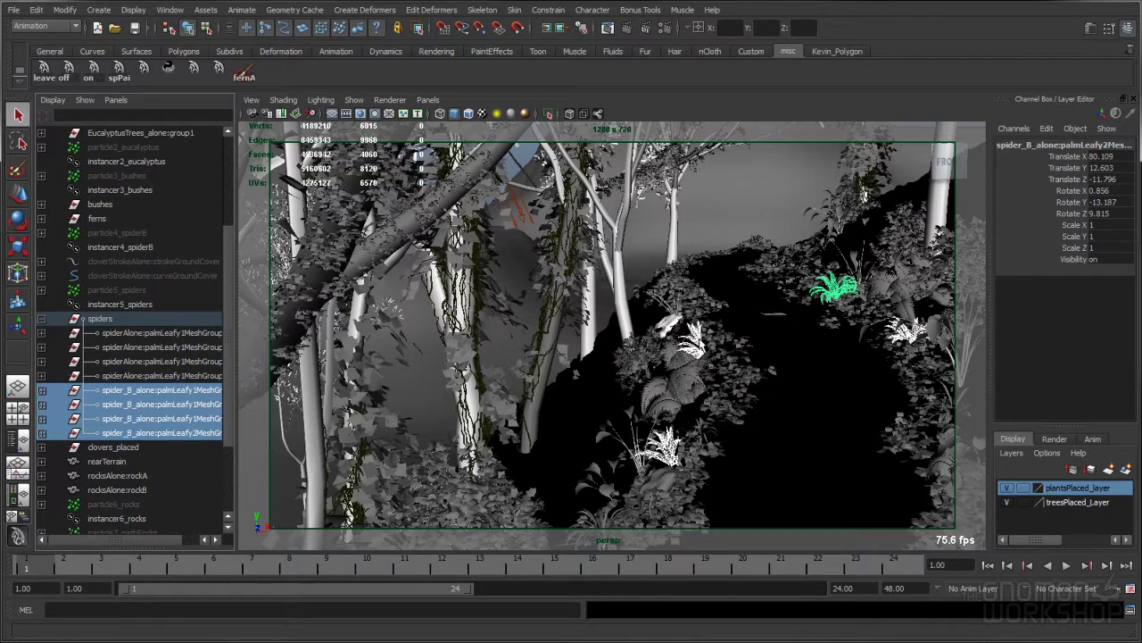
Step: Switch the viewport to the persp1 camera and frame a selected spider_B plant beside the path up close
left_click(428, 99)
mouse_move(421, 113)
left_click(558, 125)
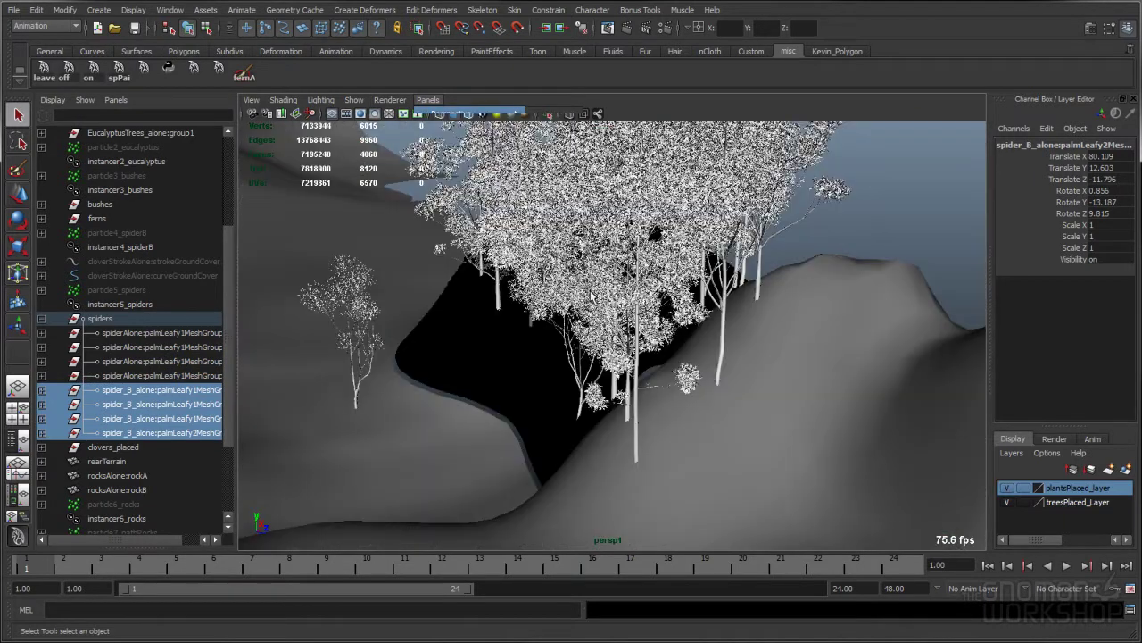
right_click_drag(589, 297, 750, 311, "alt")
middle_click_drag(750, 311, 653, 339, "alt")
left_click_drag(652, 339, 629, 360, "alt")
left_click_drag(434, 403, 342, 427, "alt")
middle_click_drag(342, 427, 594, 288, "alt")
right_click_drag(589, 291, 538, 350, "alt")
middle_click_drag(538, 350, 548, 265, "alt")
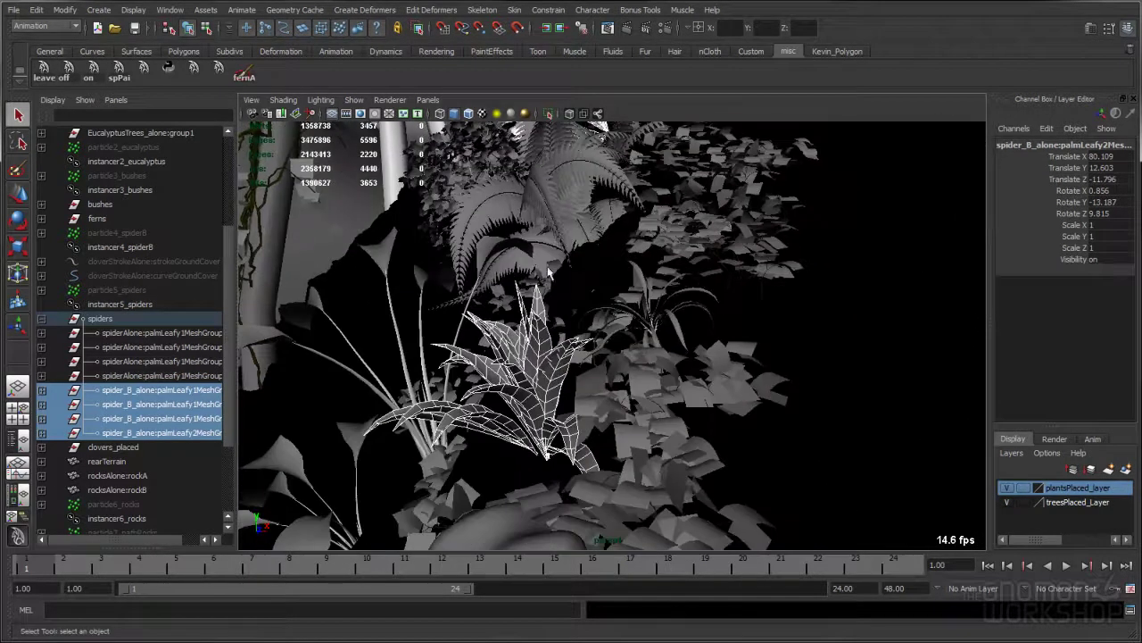
Step: Select the four spiderAlone plants in the spiders group and examine them up close and along the path
left_click_drag(146, 332, 156, 375)
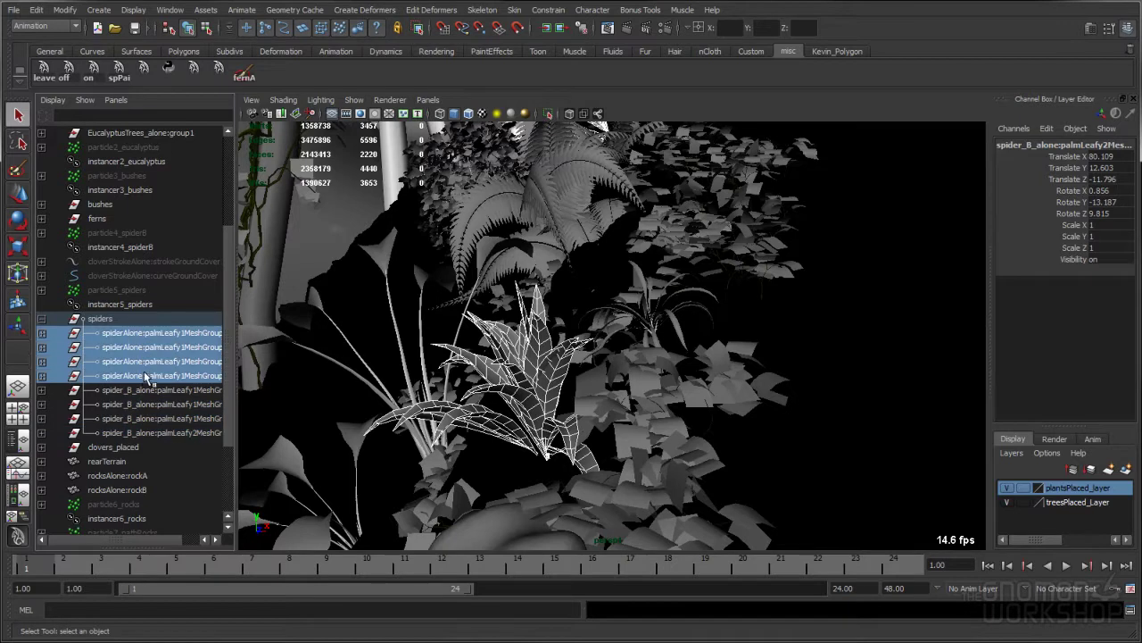
middle_click_drag(555, 323, 471, 368, "alt")
left_click_drag(471, 368, 502, 428, "alt")
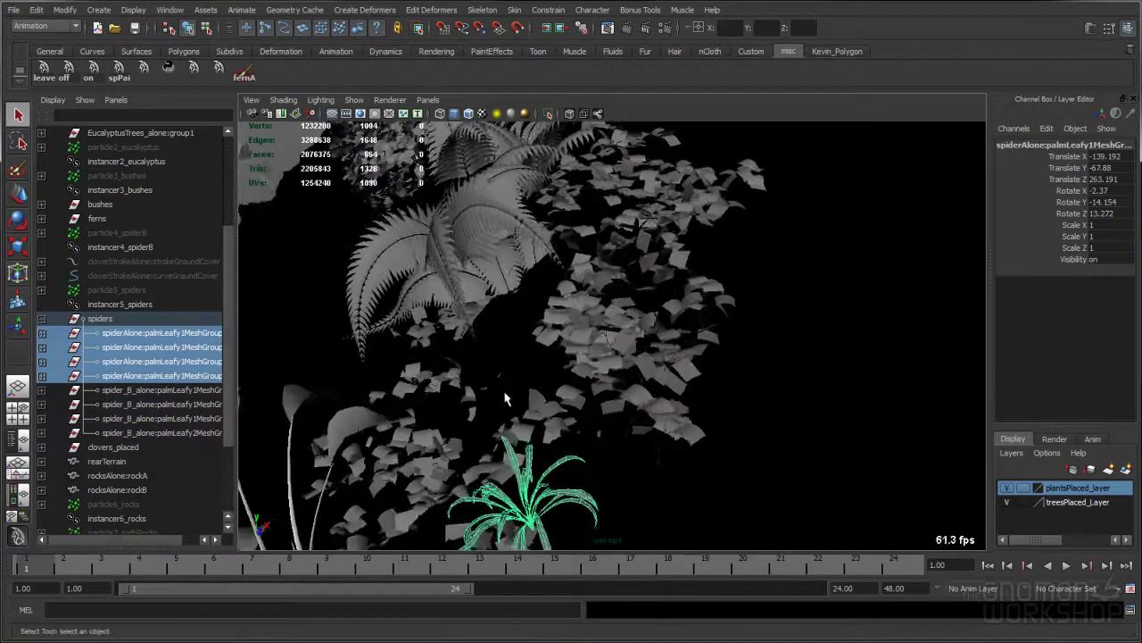
middle_click_drag(501, 428, 531, 290, "alt")
right_click_drag(531, 290, 532, 321, "alt")
left_click_drag(533, 321, 606, 362, "alt")
right_click_drag(607, 362, 519, 371, "alt")
left_click_drag(520, 372, 514, 358, "alt")
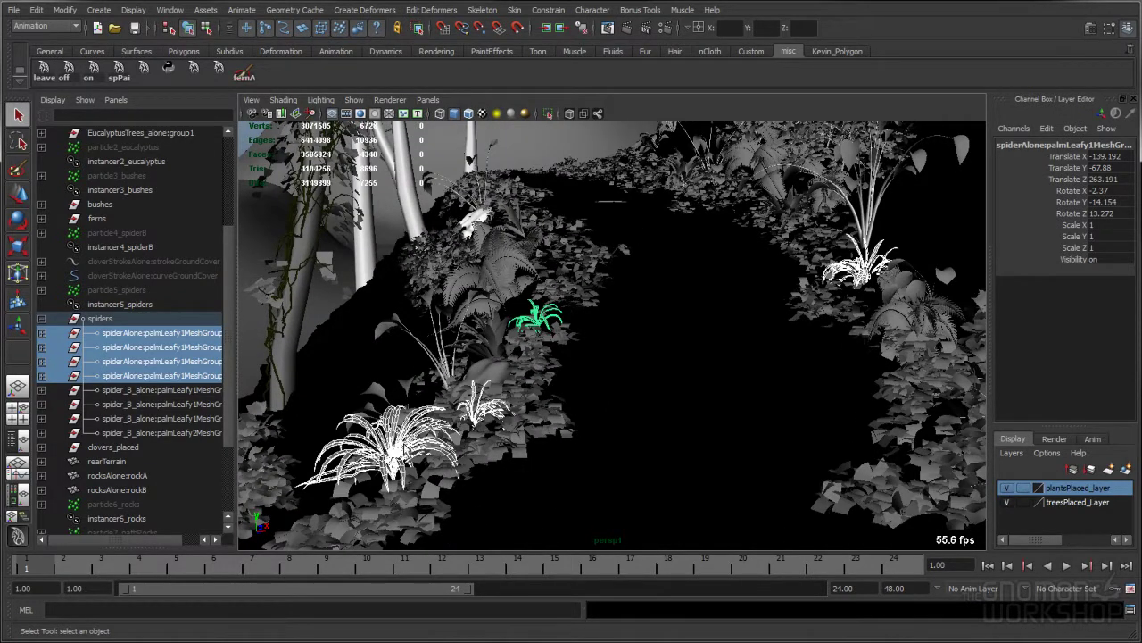
Step: Examine how the selected spiderAlone plants are spread among the foliage on both sides of the path
left_click_drag(515, 396, 582, 348, "alt")
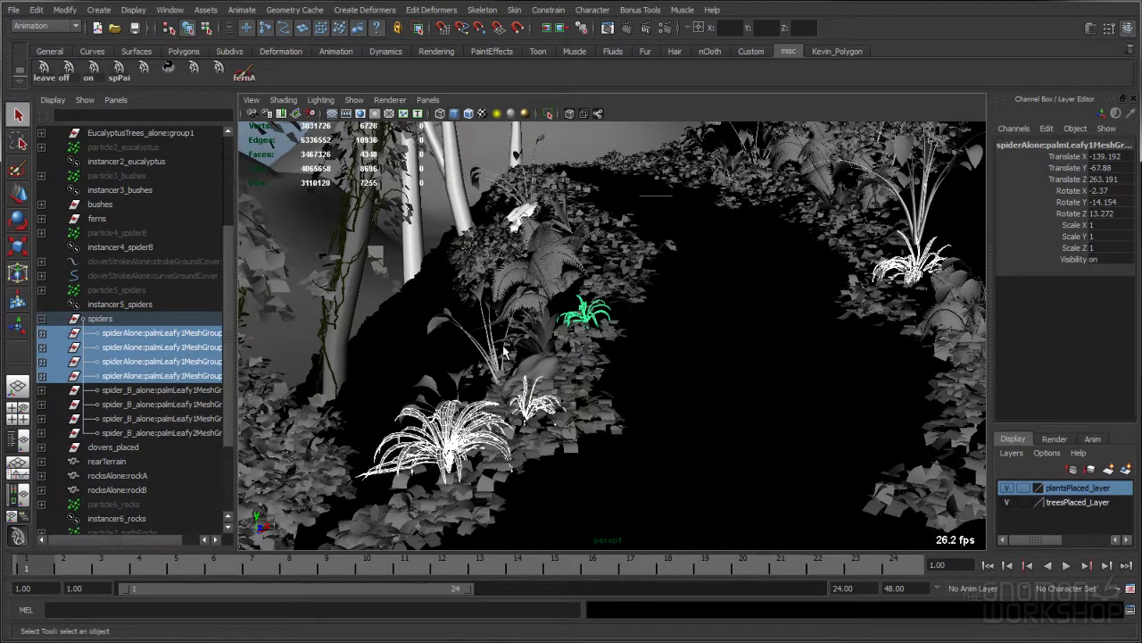
right_click_drag(571, 297, 492, 292, "alt")
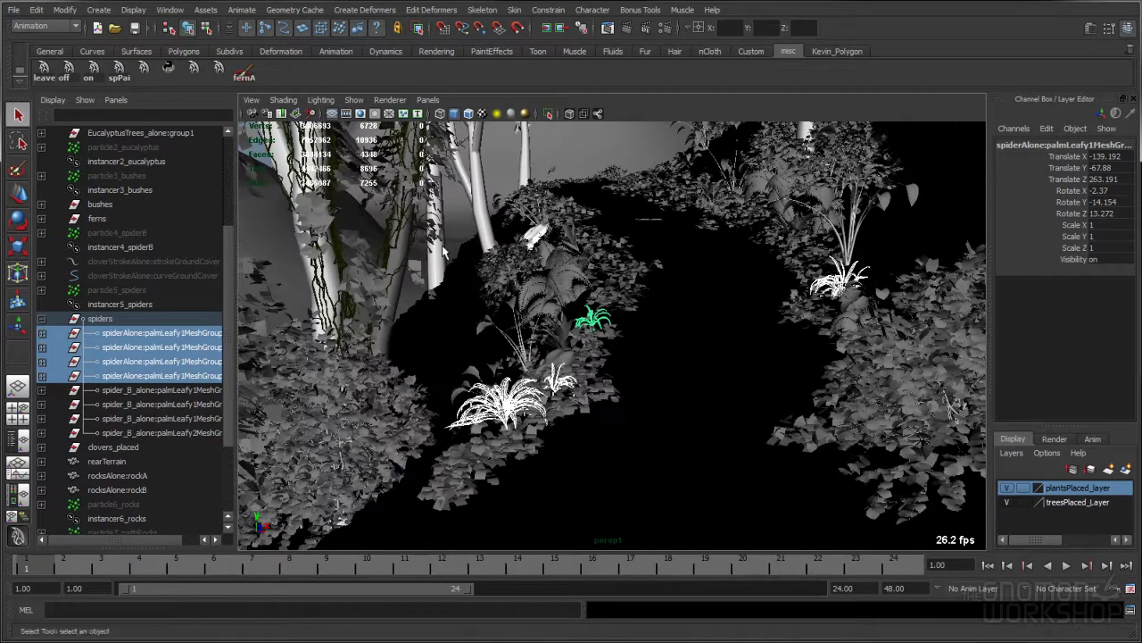
left_click_drag(539, 290, 521, 286, "alt")
right_click_drag(537, 286, 589, 305, "alt")
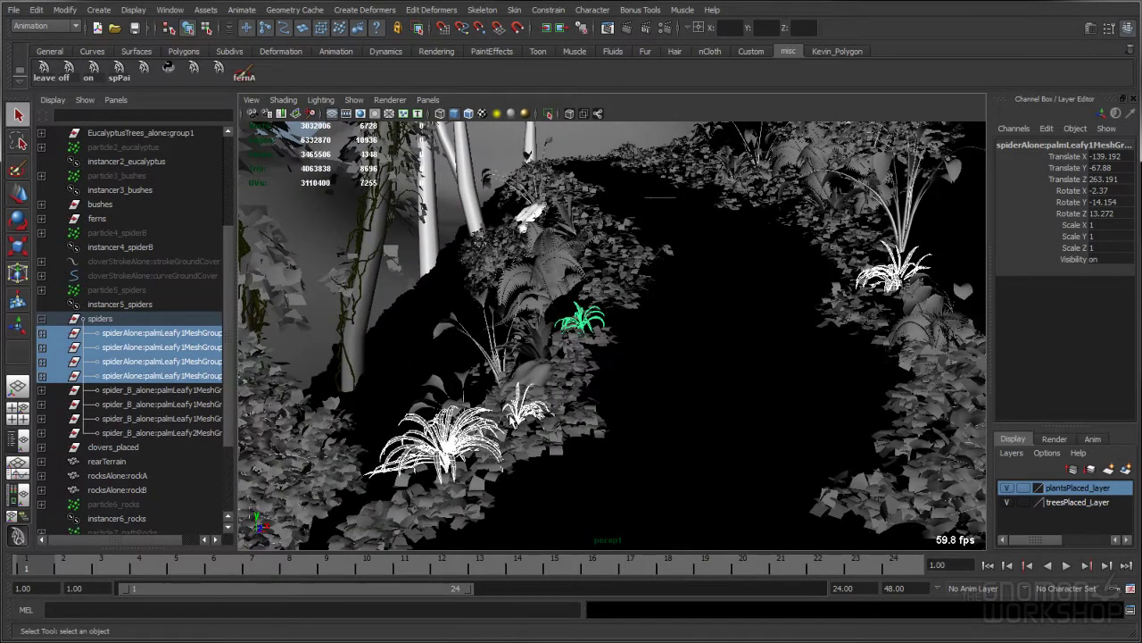
right_click_drag(527, 412, 492, 400, "alt")
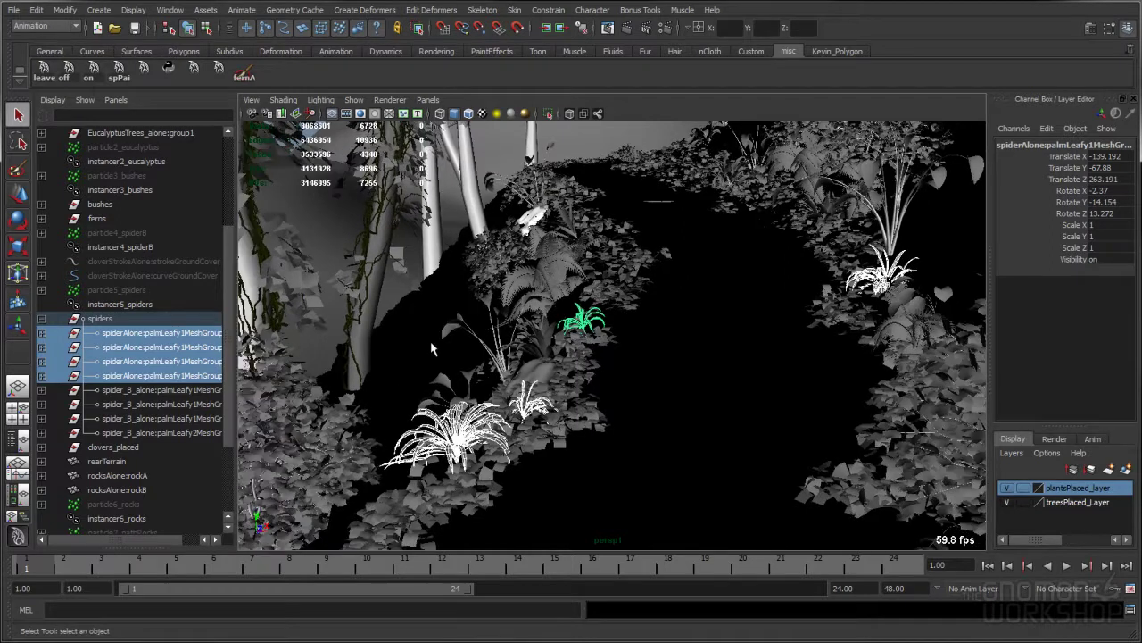
left_click_drag(530, 367, 528, 354, "alt")
mouse_move(537, 357)
middle_mouse_down("alt")
mouse_move(523, 367)
mouse_move(530, 353)
middle_mouse_up("alt")
left_click_drag(529, 354, 525, 367, "alt")
middle_click_drag(513, 368, 526, 364, "alt")
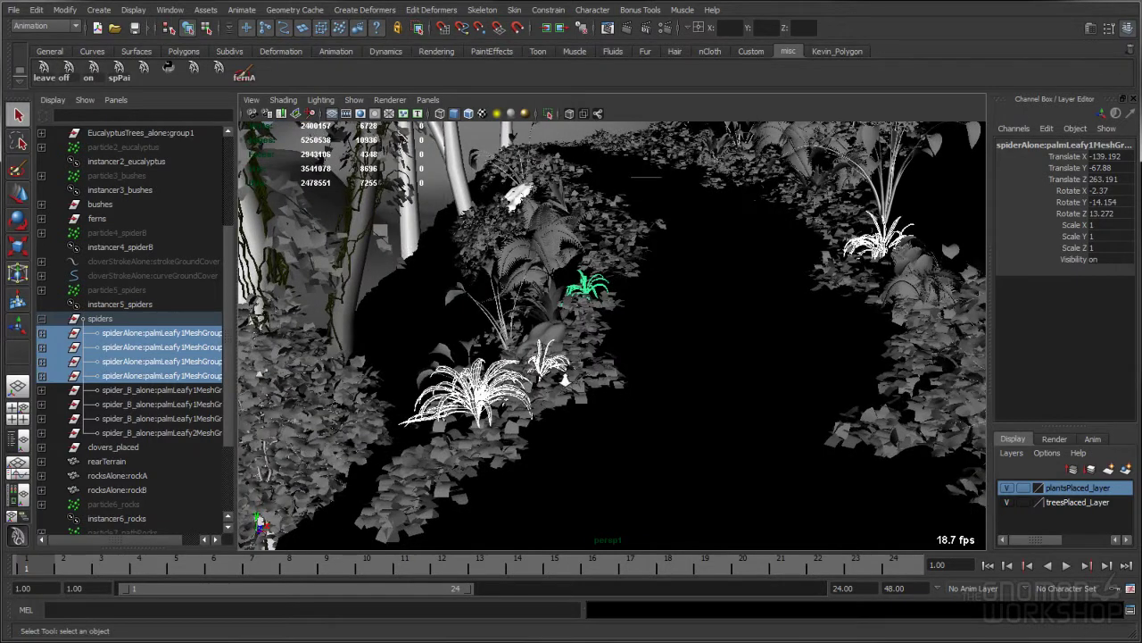
left_click_drag(564, 384, 578, 386, "alt")
Step: Collapse the spiders group, select clovers_placed and examine the clover ground cover along the path's edge
left_click(48, 320)
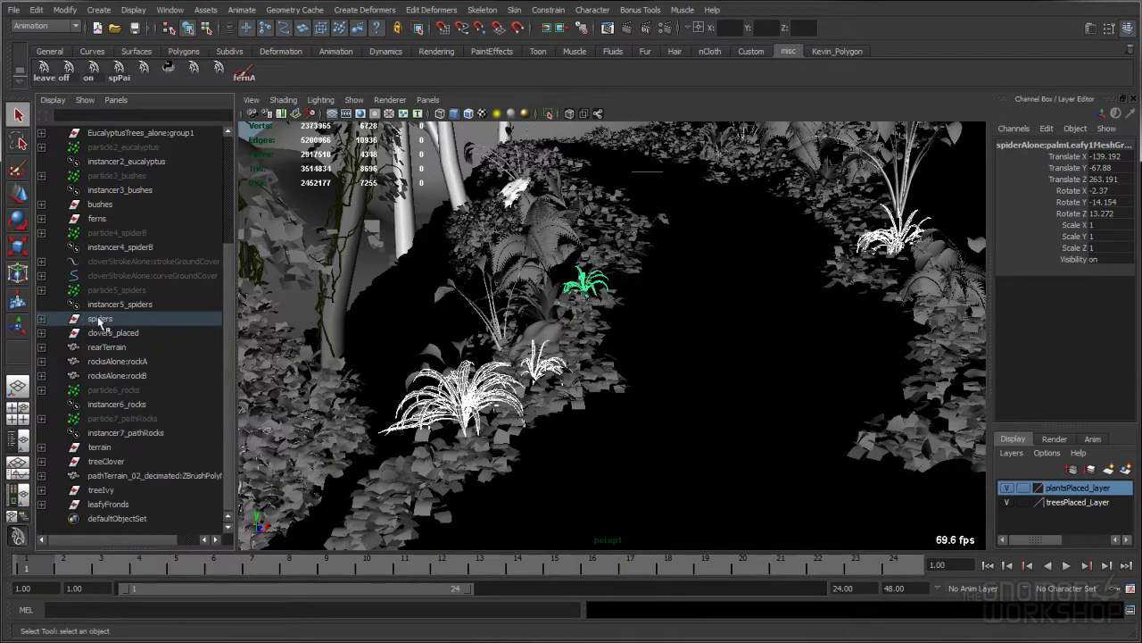
left_click(93, 319)
left_click(111, 332)
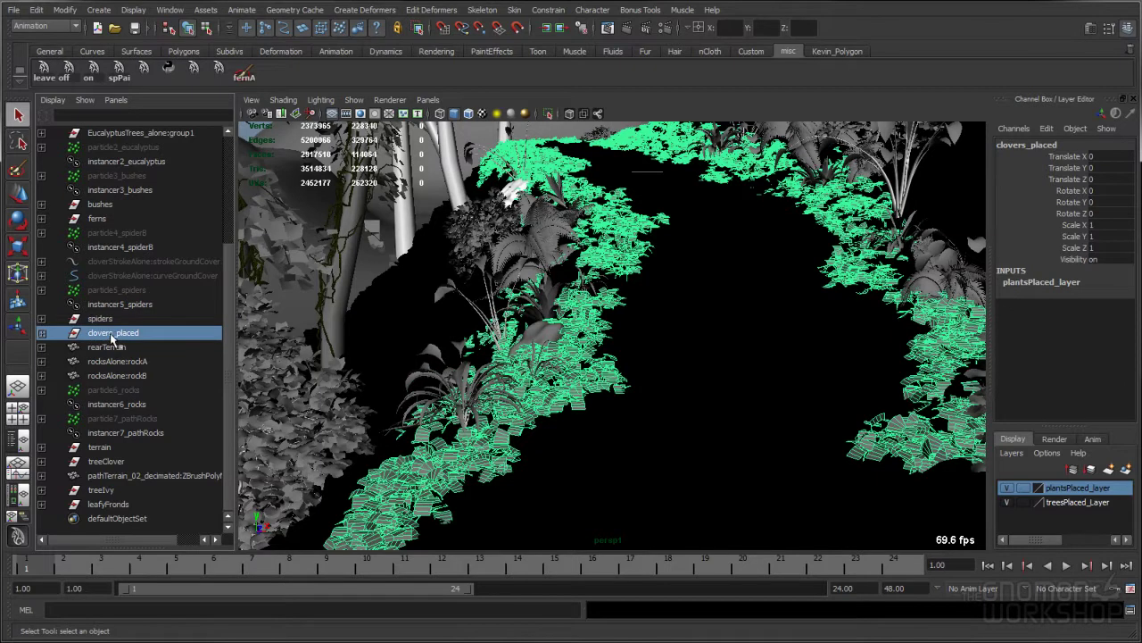
mouse_move(548, 411)
middle_mouse_down("alt")
mouse_move(559, 418)
mouse_move(561, 392)
middle_mouse_up("alt")
left_click_drag(560, 398, 662, 385, "alt")
right_click_drag(655, 362, 600, 409, "alt")
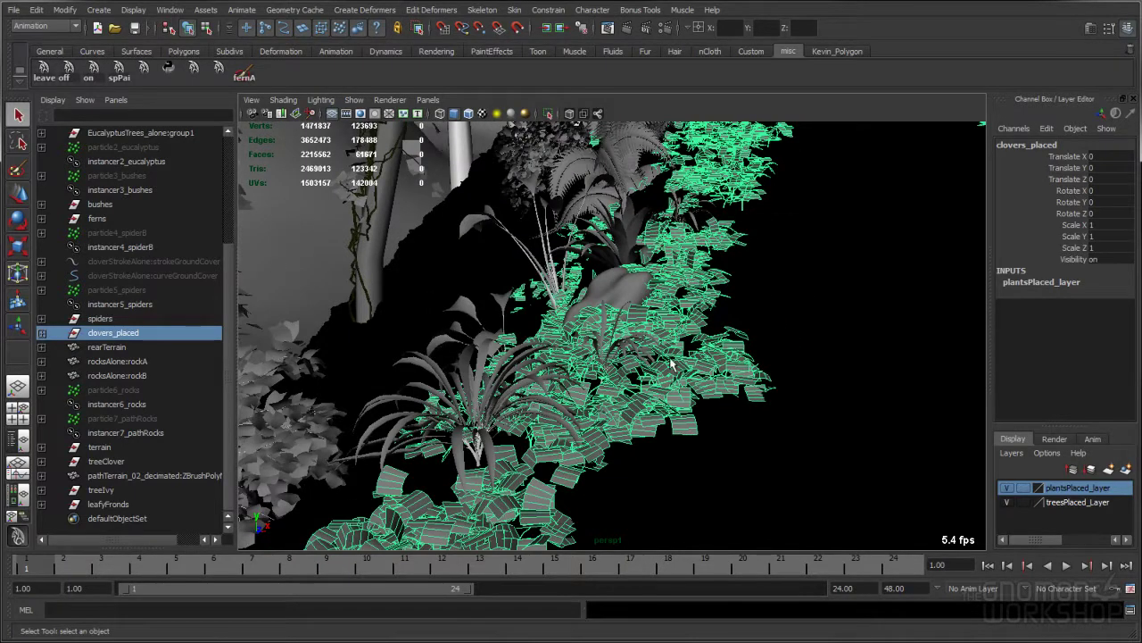
left_click_drag(671, 366, 641, 378, "alt")
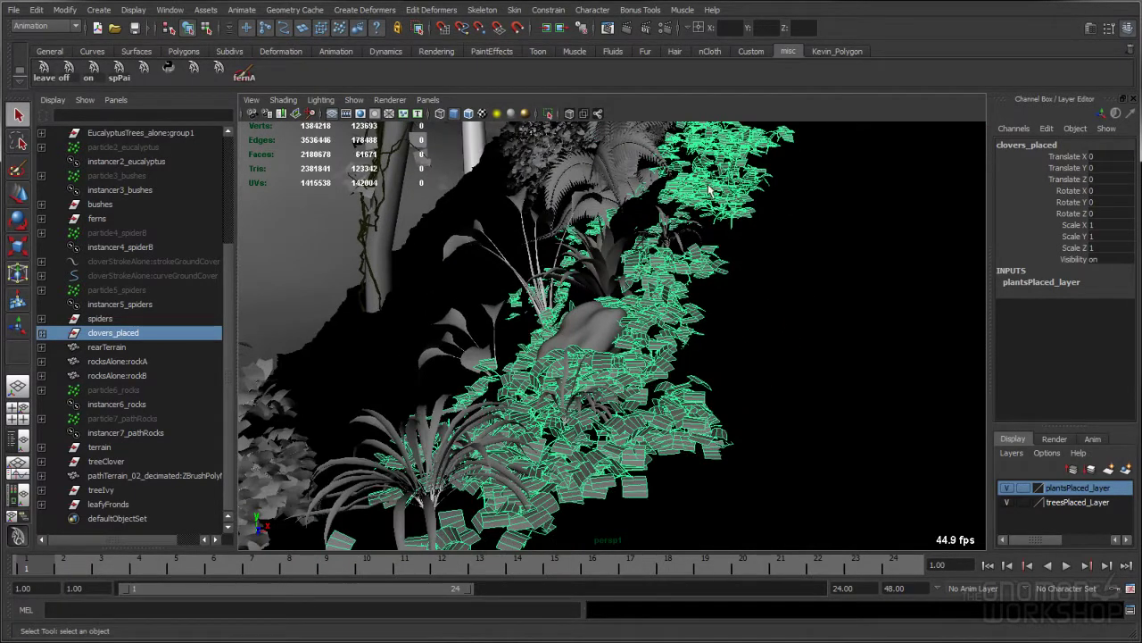
left_click_drag(695, 317, 541, 333, "alt")
left_click_drag(482, 455, 652, 278, "alt")
Step: Expand the spiders group again and highlight its individual plants one by one, ending on the first spider_B_alone plant
left_click(100, 319)
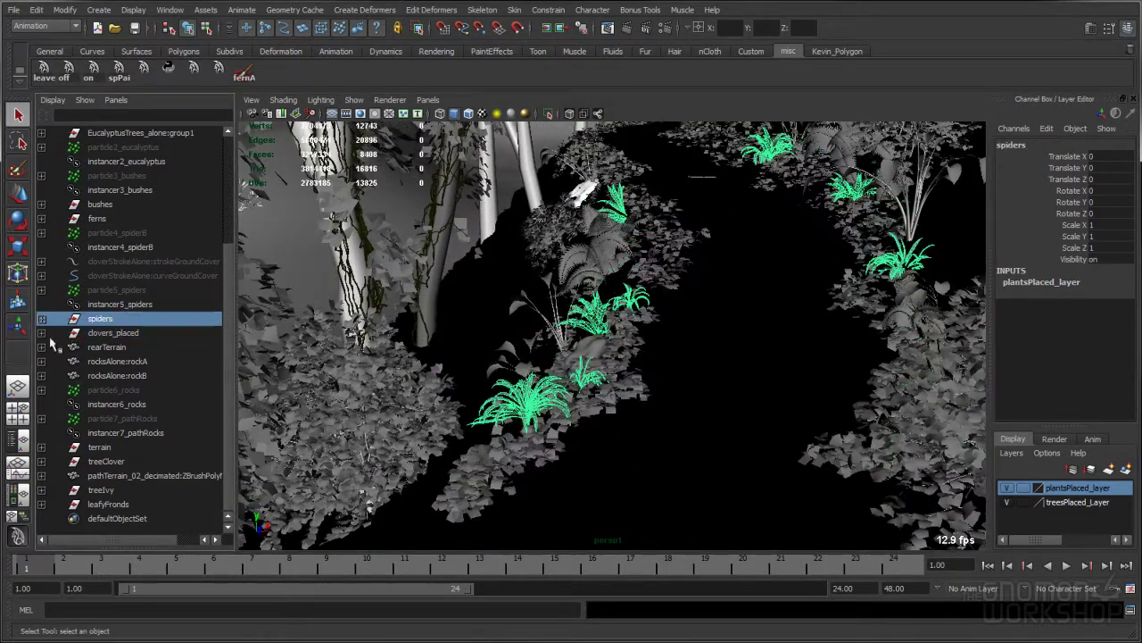
left_click(41, 318)
left_click(114, 333)
left_click(123, 348)
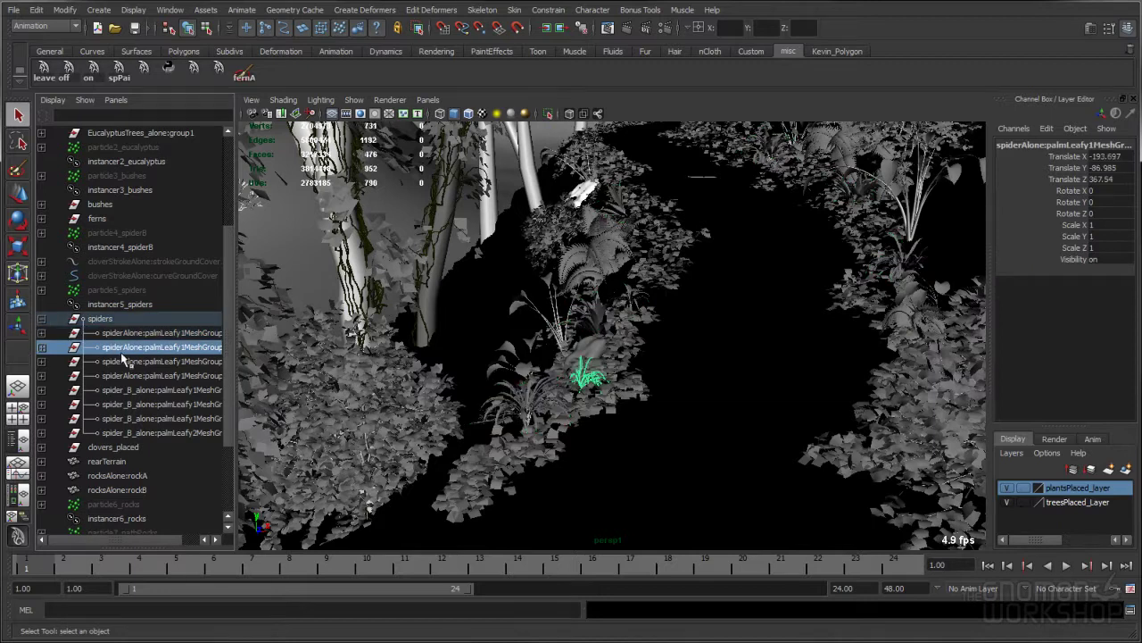
left_click(125, 362)
left_click(127, 376)
left_click(134, 390)
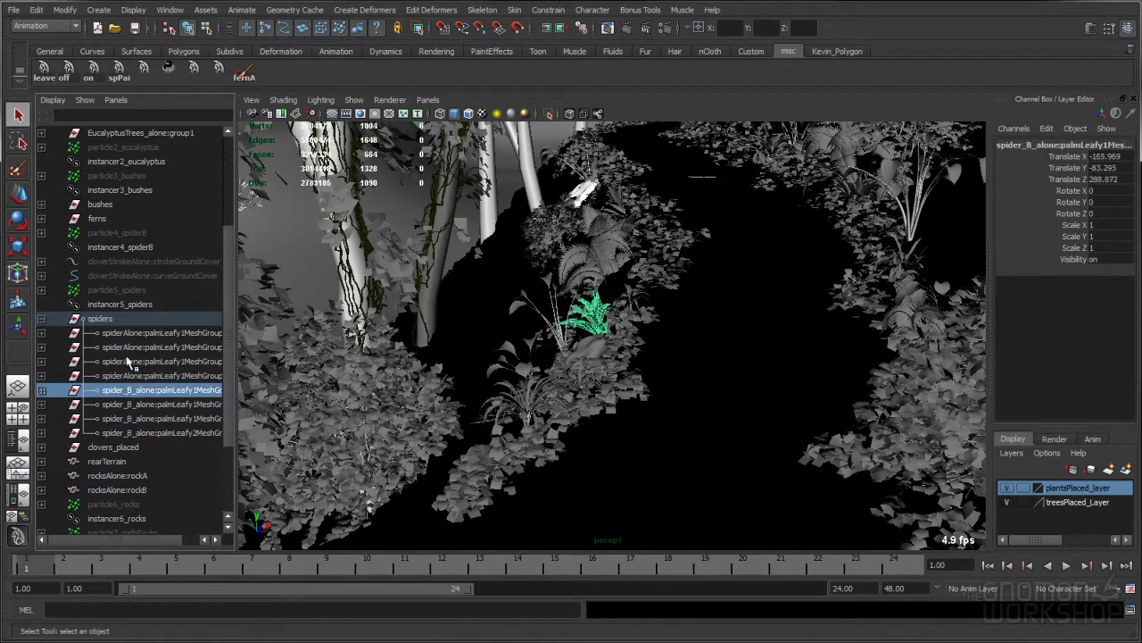
Step: Collapse the spiders group and highlight clovers_placed, followed by the hidden cloverStrokeAlone ground cover stroke and curve
left_click(102, 319)
left_click(41, 319)
left_click(103, 332)
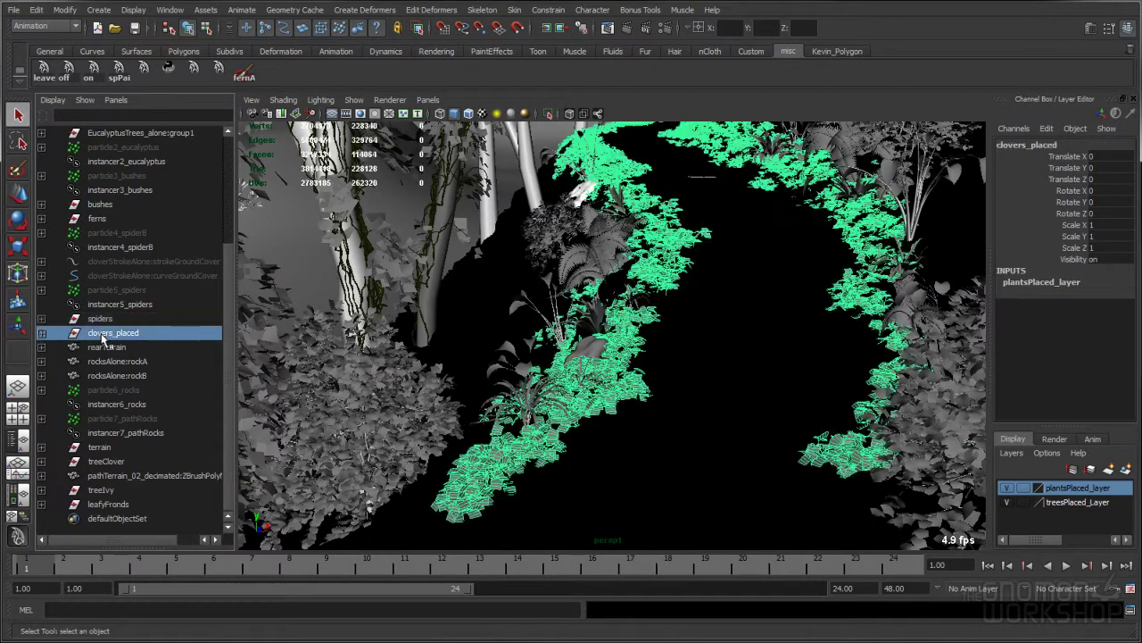
left_click_drag(107, 260, 125, 276)
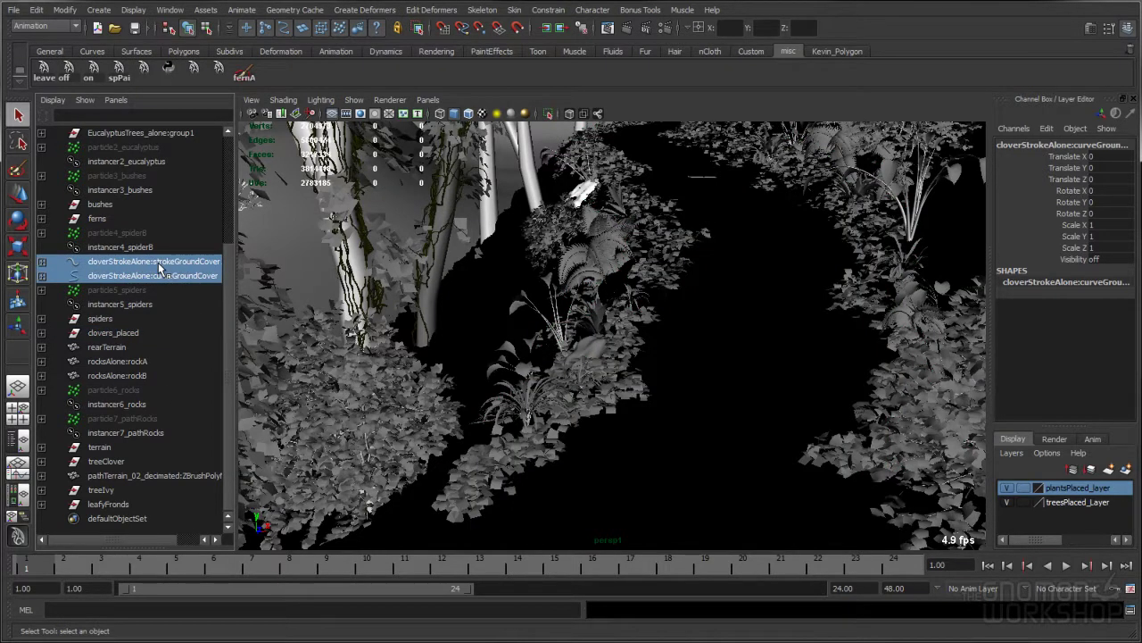
Step: Select the decimated path terrain mesh, change to the Rendering command set and review the available Paint Effects commands
left_click(726, 395)
left_click_drag(664, 310, 661, 308, "alt")
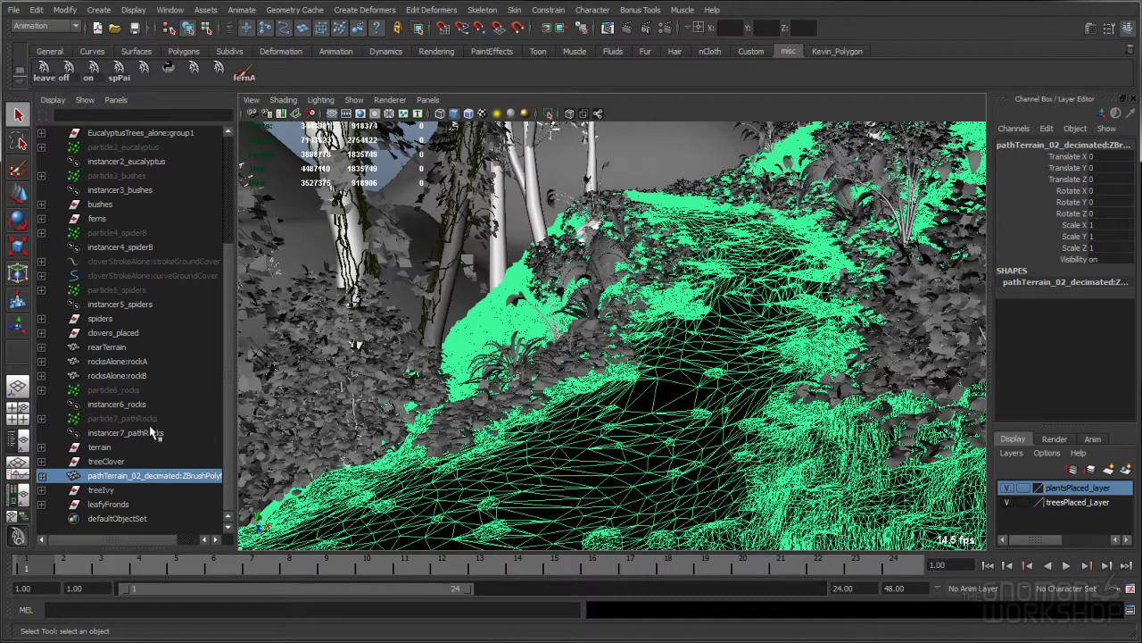
left_click(45, 27)
left_click(30, 76)
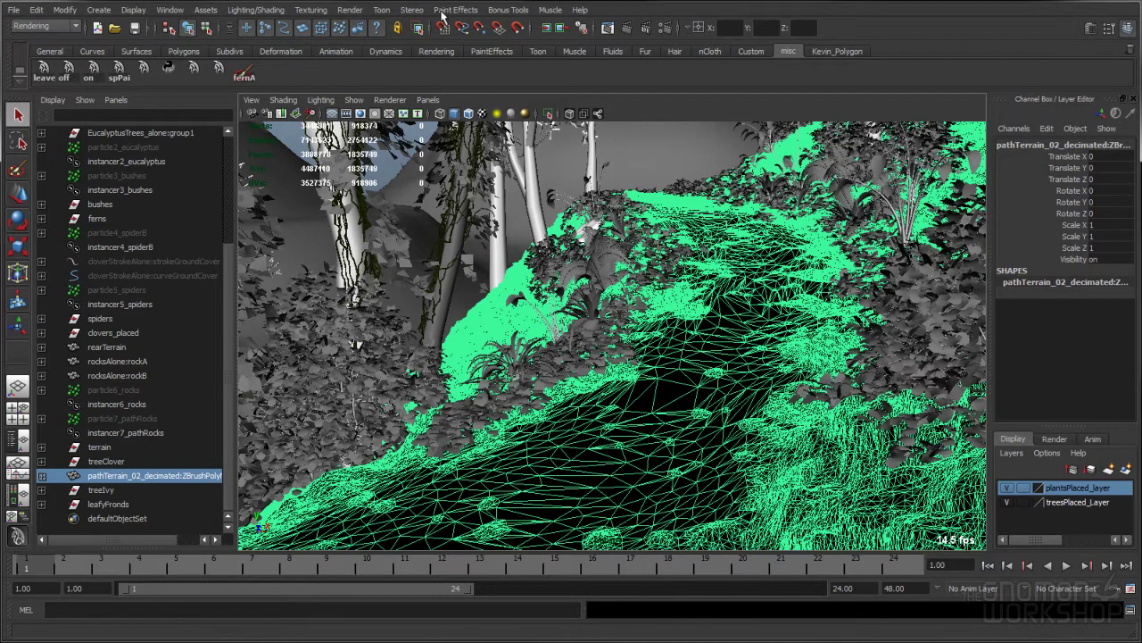
left_click(455, 10)
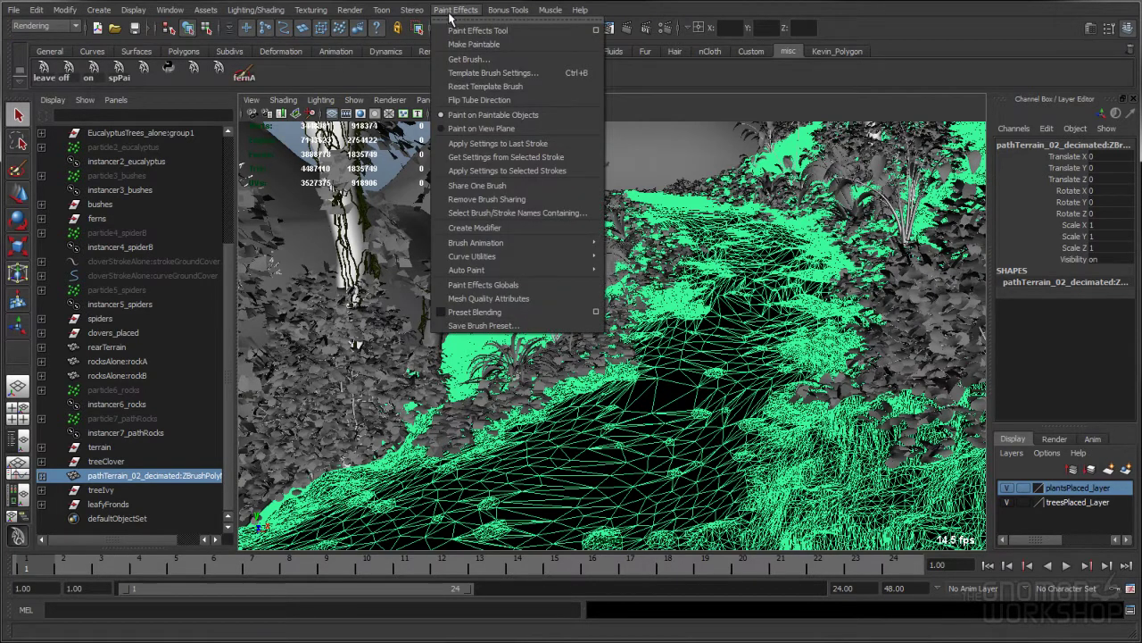
Step: Highlight clovers_placed and then instancer6_rocks, examining the path and its vegetation from different angles
left_click(121, 404)
left_click(126, 333)
left_click_drag(505, 350, 511, 394, "alt")
left_click_drag(634, 264, 714, 230, "alt")
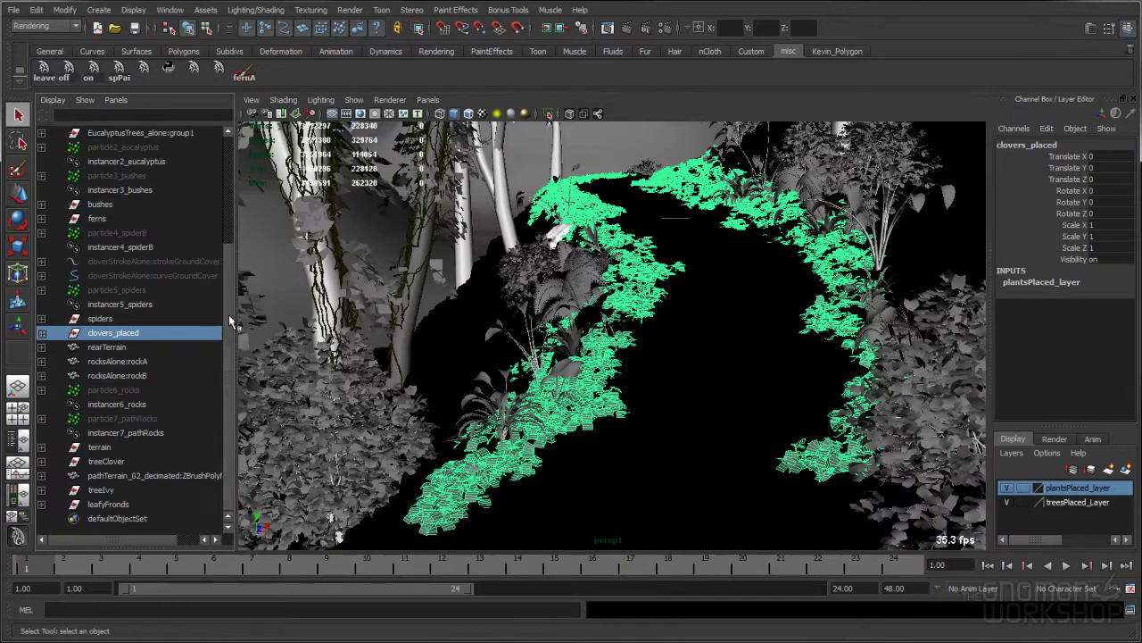
left_click(138, 408)
left_click_drag(434, 352, 591, 332, "alt")
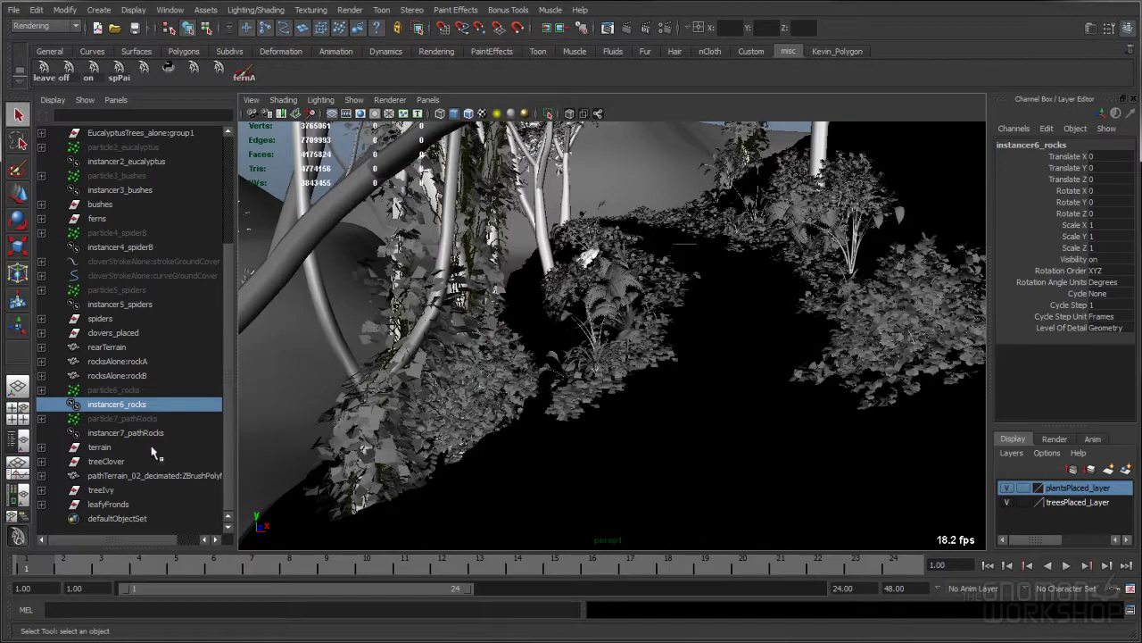
Step: Highlight the rocksAlone rockA and rockB meshes, then instancer6_rocks, examining the rock placement beside the path
left_click_drag(134, 363, 138, 378)
right_click_drag(512, 392, 626, 268, "alt")
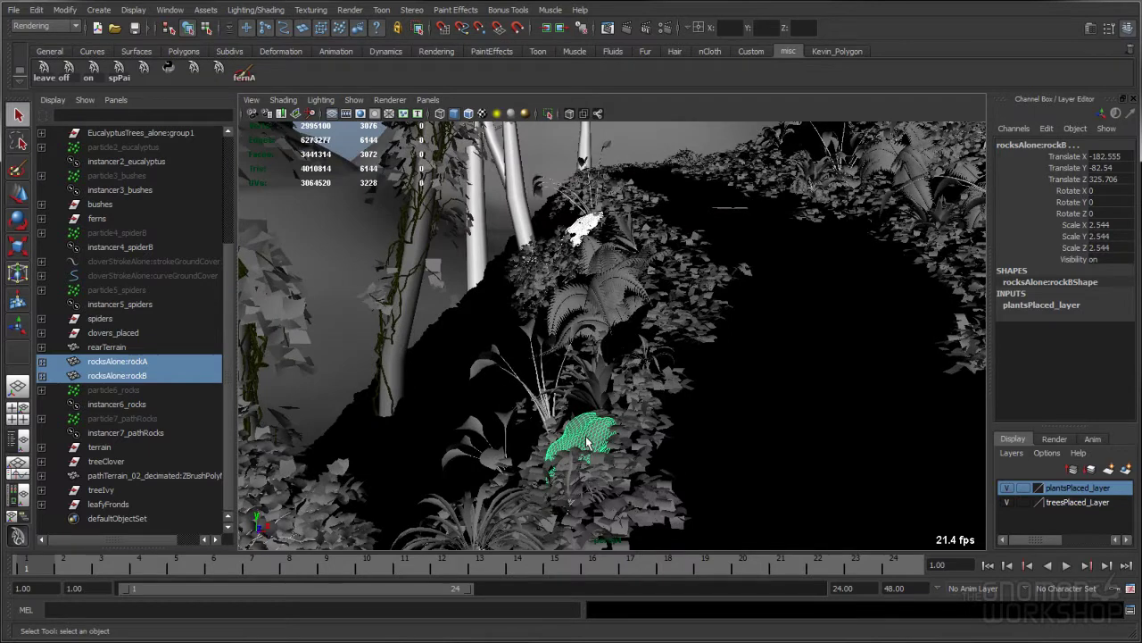
right_click_drag(662, 408, 637, 423, "alt")
middle_click_drag(638, 423, 636, 373, "alt")
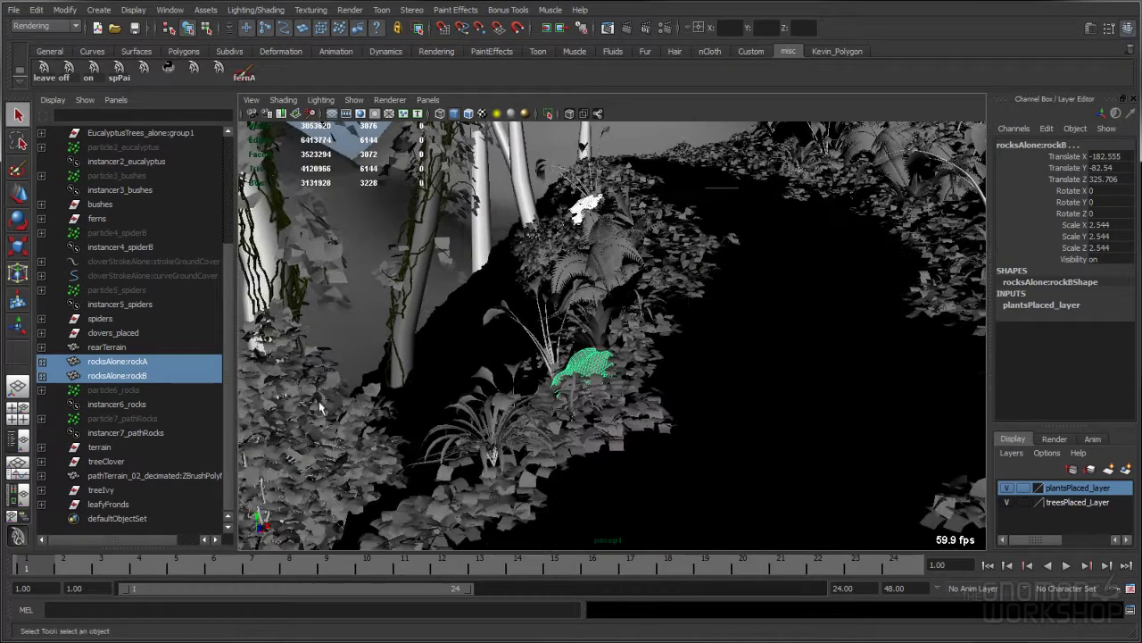
left_click(141, 405)
left_click_drag(486, 353, 522, 344, "alt")
middle_click_drag(514, 340, 628, 325, "alt")
left_click_drag(452, 348, 403, 365, "alt")
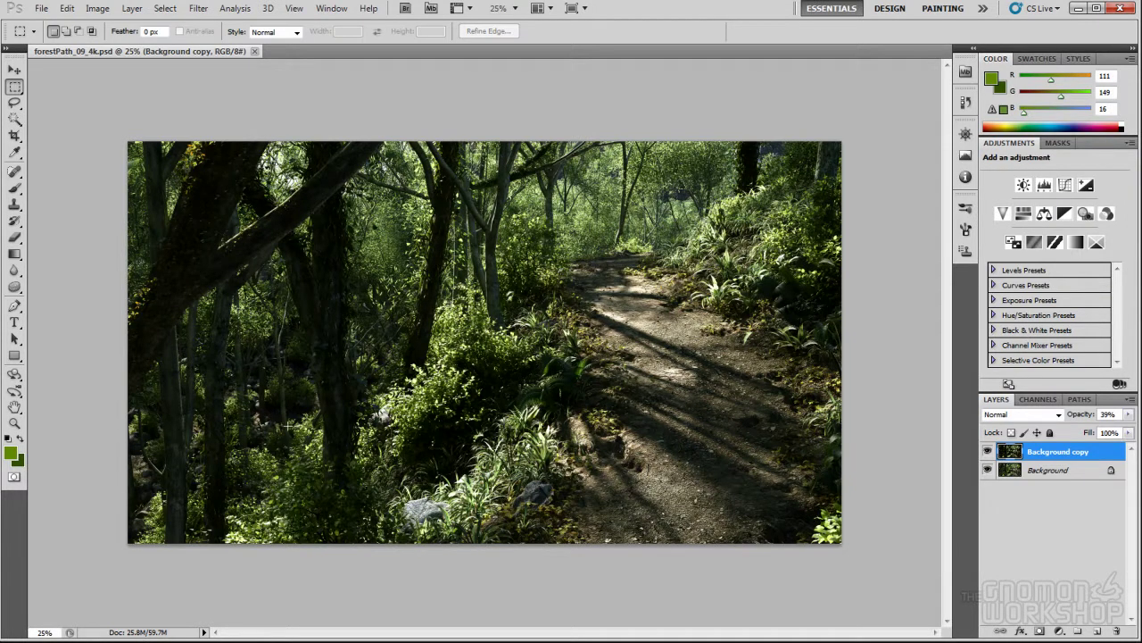
Step: In Photoshop, examine the rocks and undergrowth between the left-hand trees of forestPath_09_4k.psd at close range
left_click(257, 428, "ctrl")
left_click(256, 427, "ctrl")
left_click_drag(232, 429, 383, 399)
left_click(352, 394, "ctrl")
left_click(352, 394, "ctrl")
left_click_drag(409, 409, 359, 415)
left_click_drag(612, 427, 492, 492)
left_click_drag(473, 368, 615, 335)
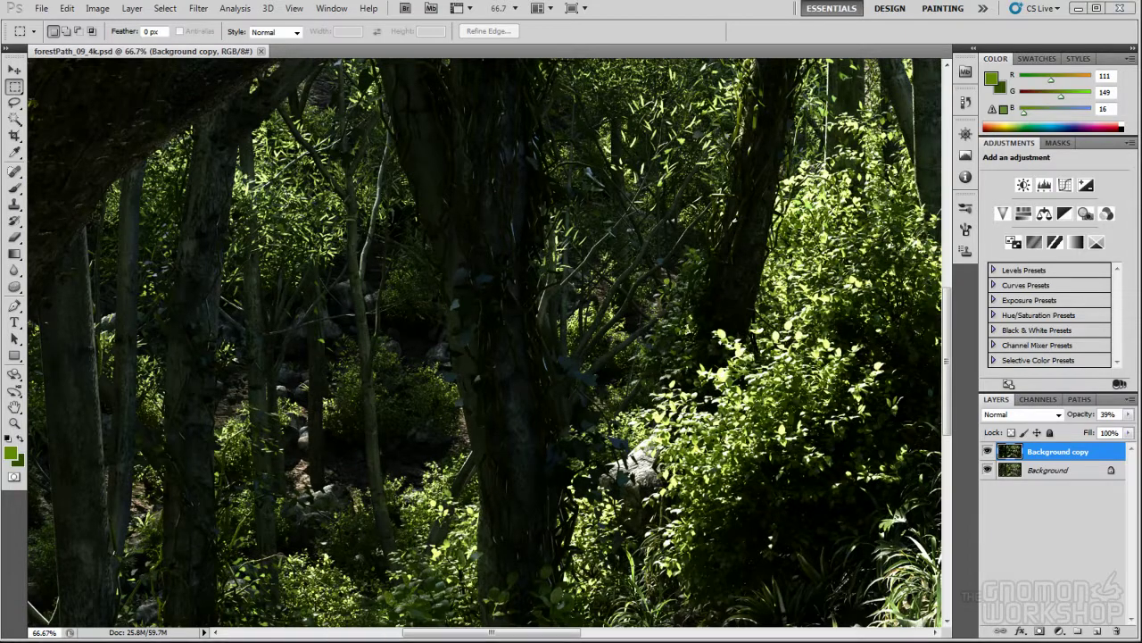
Step: Switch back to Maya, highlight the treeClover group and examine where it grows on the branches
left_click(241, 632)
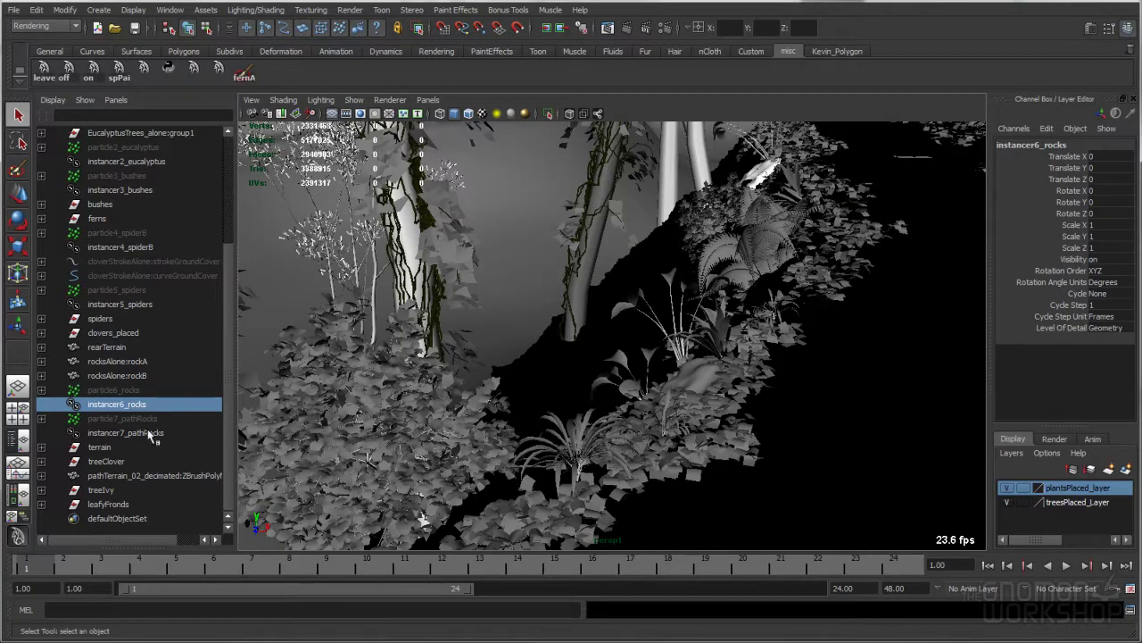
left_click(136, 464)
right_click_drag(617, 312, 513, 259, "alt")
middle_click_drag(513, 259, 564, 302, "alt")
right_click_drag(612, 333, 471, 153, "alt")
middle_click_drag(580, 178, 555, 241, "alt")
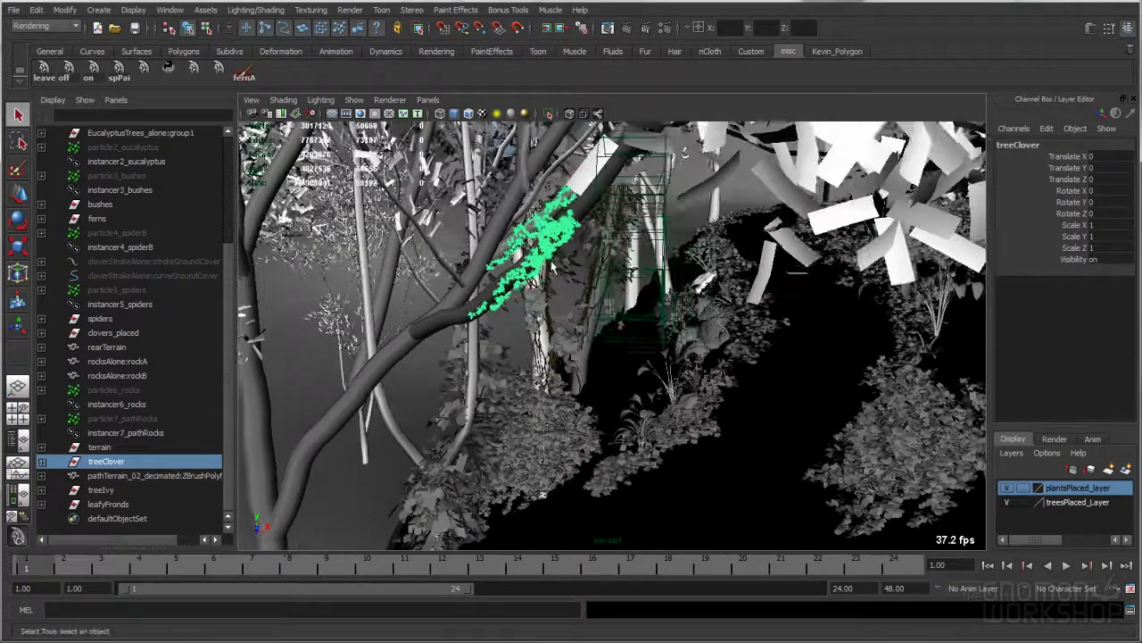
right_click_drag(555, 241, 594, 252, "alt")
middle_click_drag(594, 251, 585, 293, "alt")
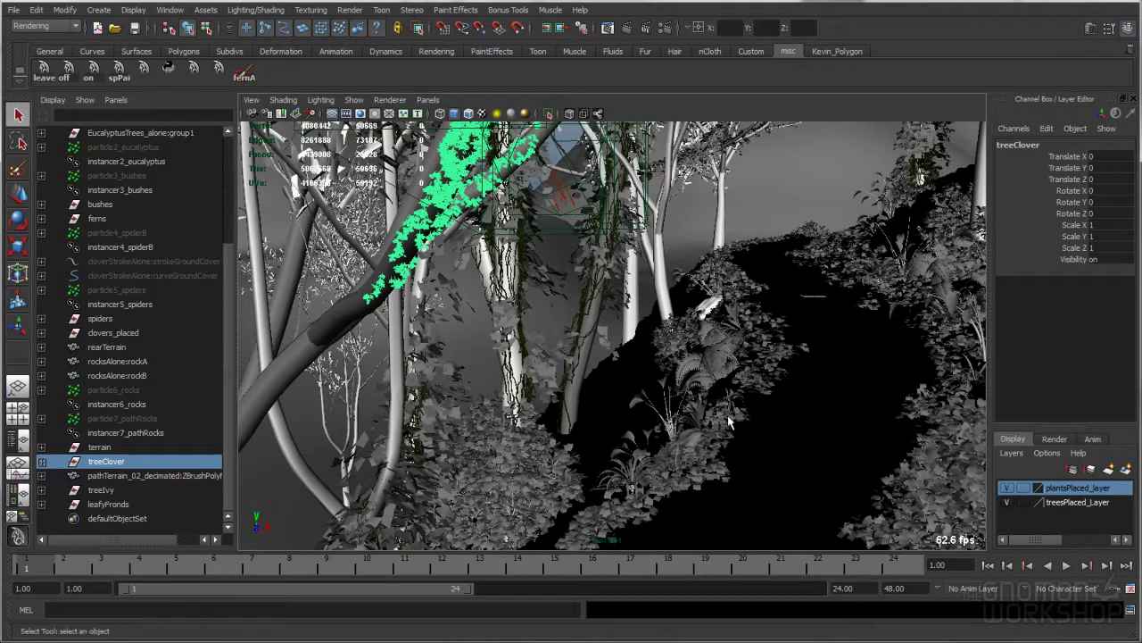
Step: Examine the tree clover on the leaning trunk from other angles, ending with the persp camera view
left_click_drag(639, 354, 624, 325, "alt")
right_click_drag(624, 324, 610, 306, "alt")
left_click_drag(610, 306, 589, 307, "alt")
left_click_drag(437, 163, 488, 191, "alt")
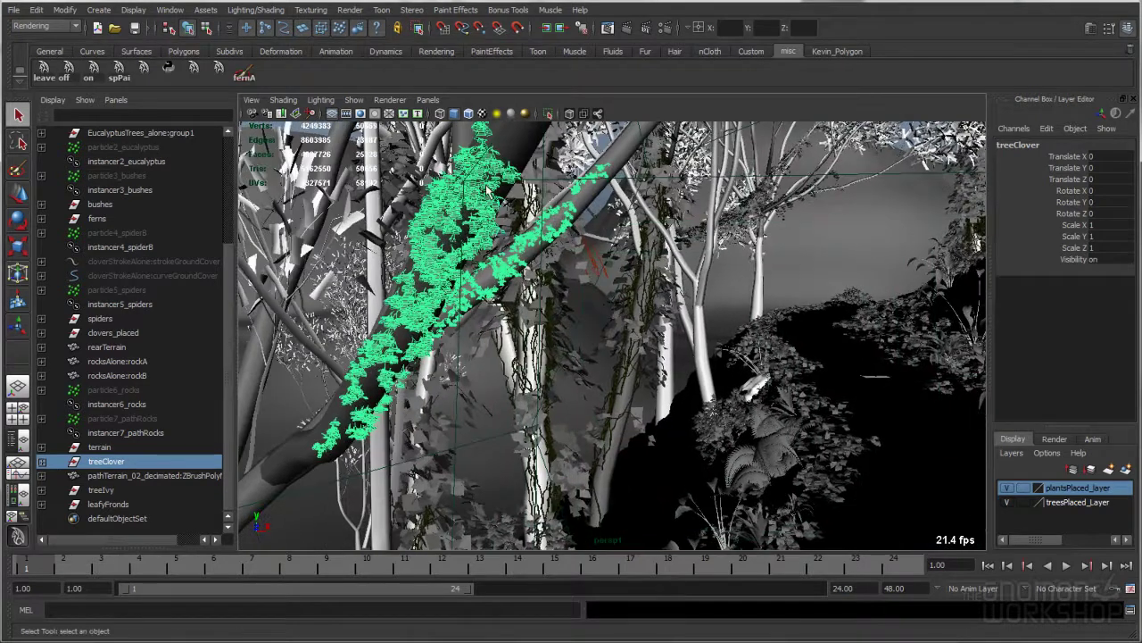
left_click(428, 100)
left_click(584, 114)
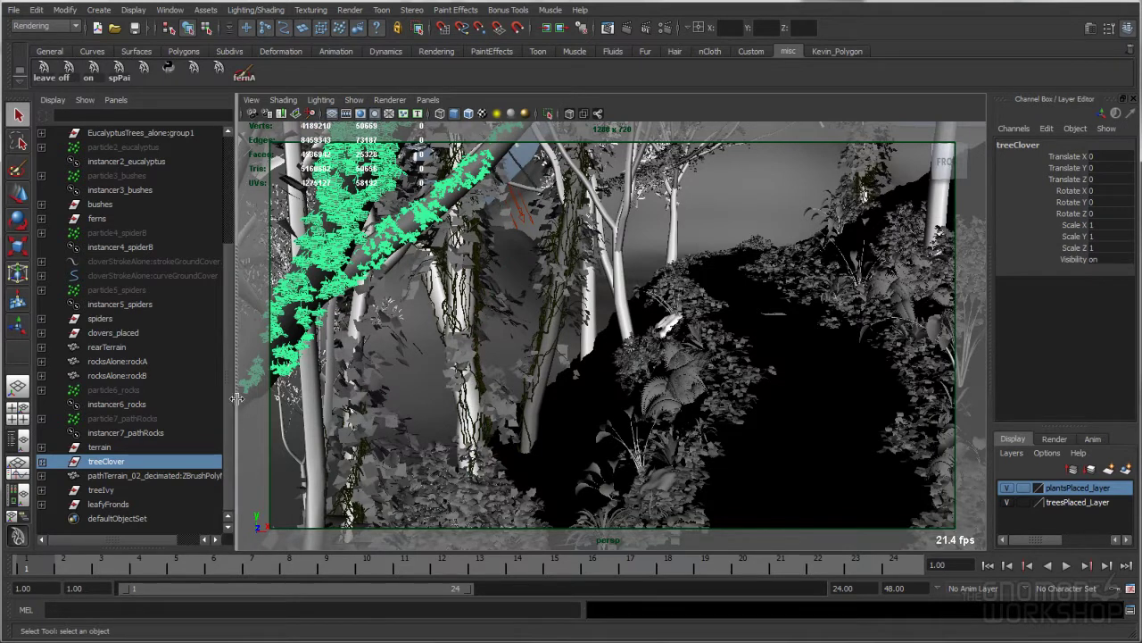
Step: Highlight the leafyFronds group and examine its plants along the path through the persp1 camera
left_click(138, 505)
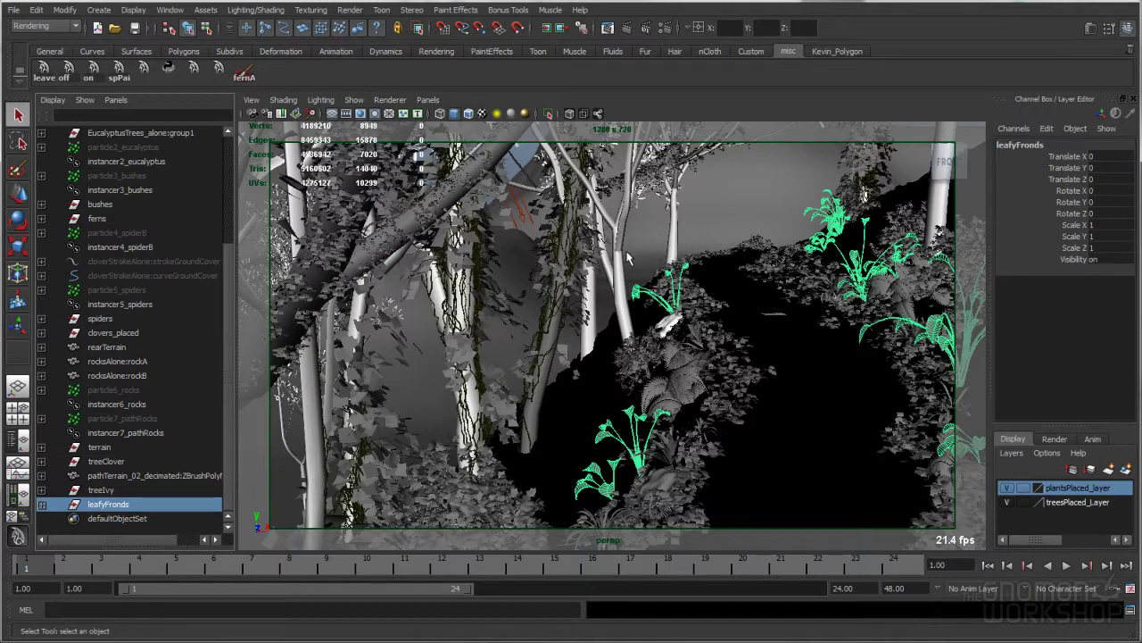
left_click(428, 99)
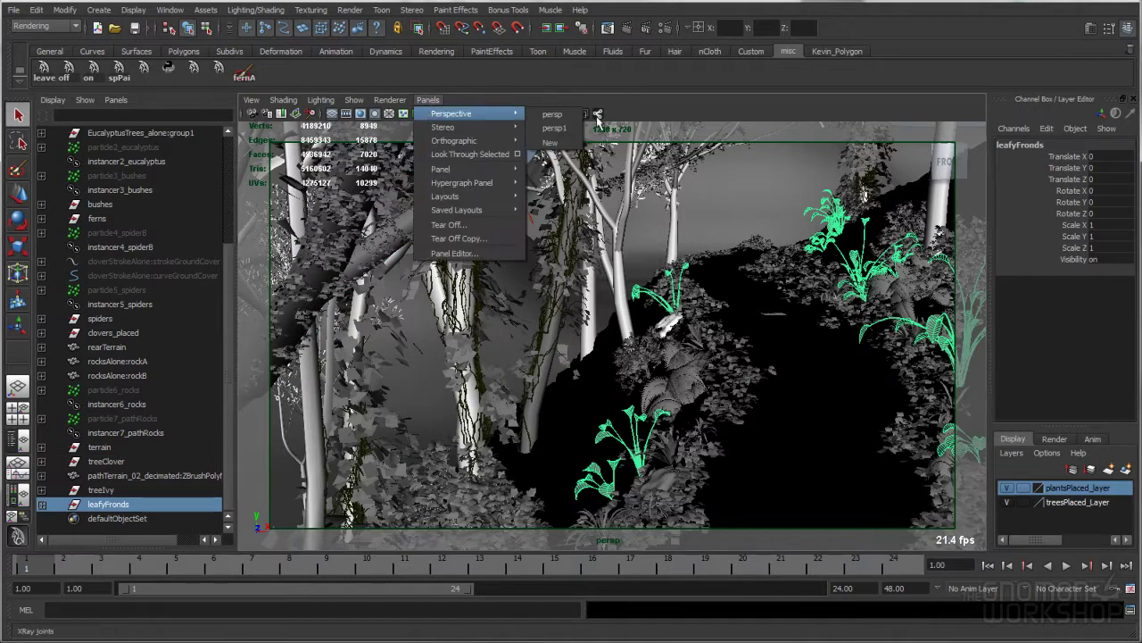
left_click(548, 126)
left_click_drag(836, 308, 748, 259, "alt")
middle_click_drag(748, 259, 712, 251, "alt")
right_click_drag(712, 250, 800, 355, "alt")
left_click_drag(799, 355, 809, 348, "alt")
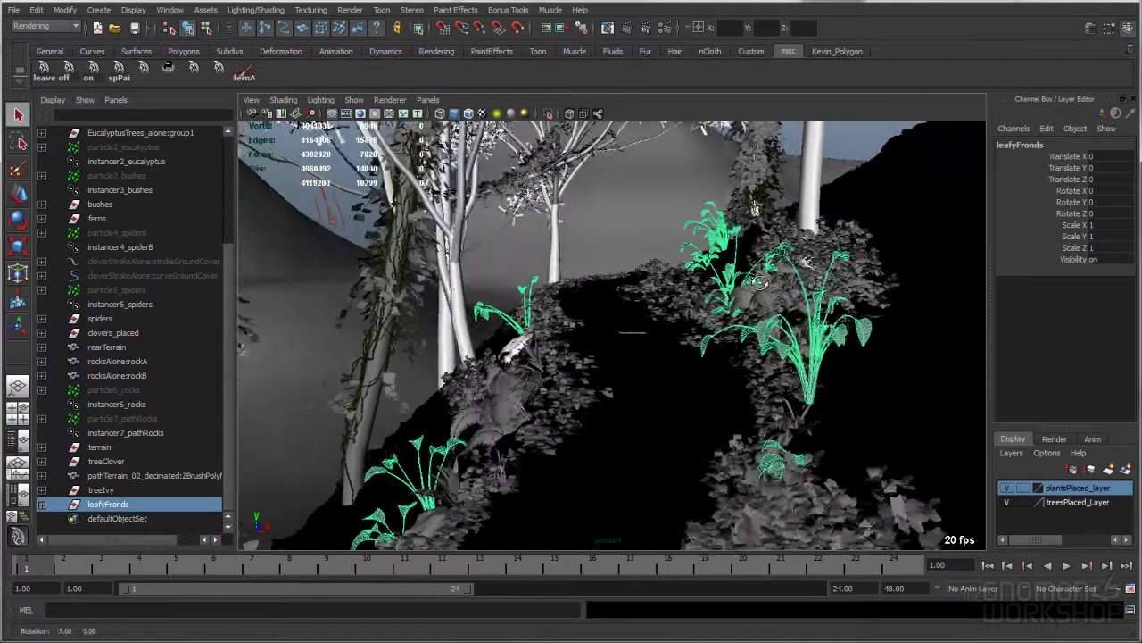
right_click_drag(809, 348, 818, 335, "alt")
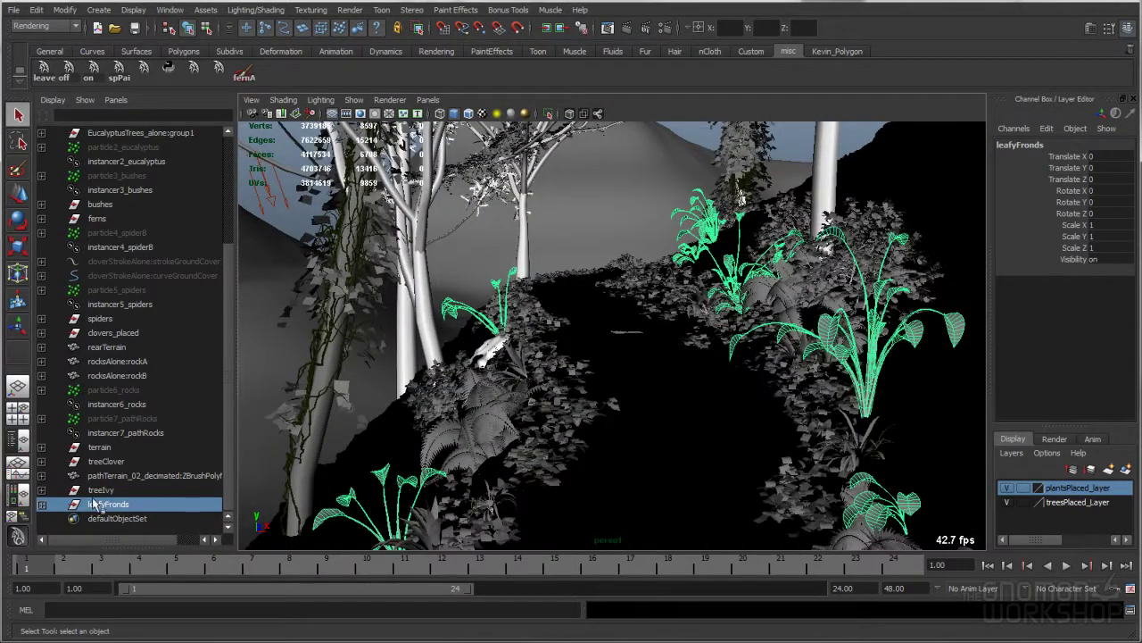
Step: Expand leafyFronds and highlight its five leafy_fronds_alone plants, examining them on both sides of the path
left_click(41, 504)
scroll(154, 458, "down", 3)
left_click_drag(176, 382, 182, 434)
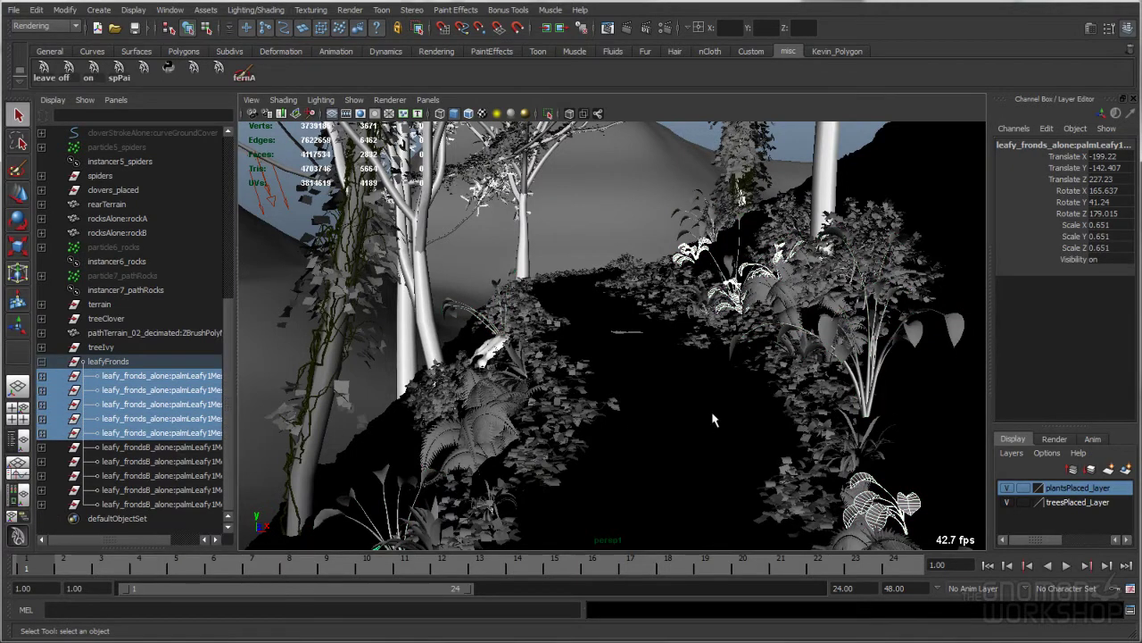
left_click_drag(714, 421, 669, 416, "alt")
right_click_drag(668, 416, 685, 415, "alt")
left_click_drag(699, 416, 625, 371, "alt")
right_click_drag(626, 370, 647, 373, "alt")
left_click_drag(804, 416, 816, 425, "alt")
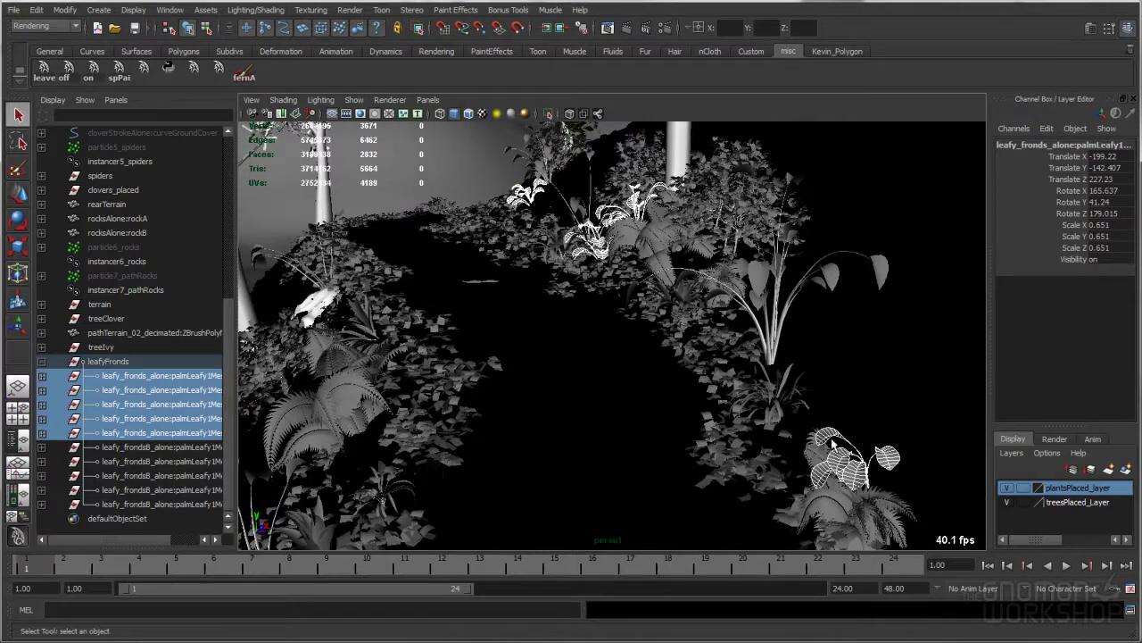
left_click_drag(674, 386, 678, 375, "alt")
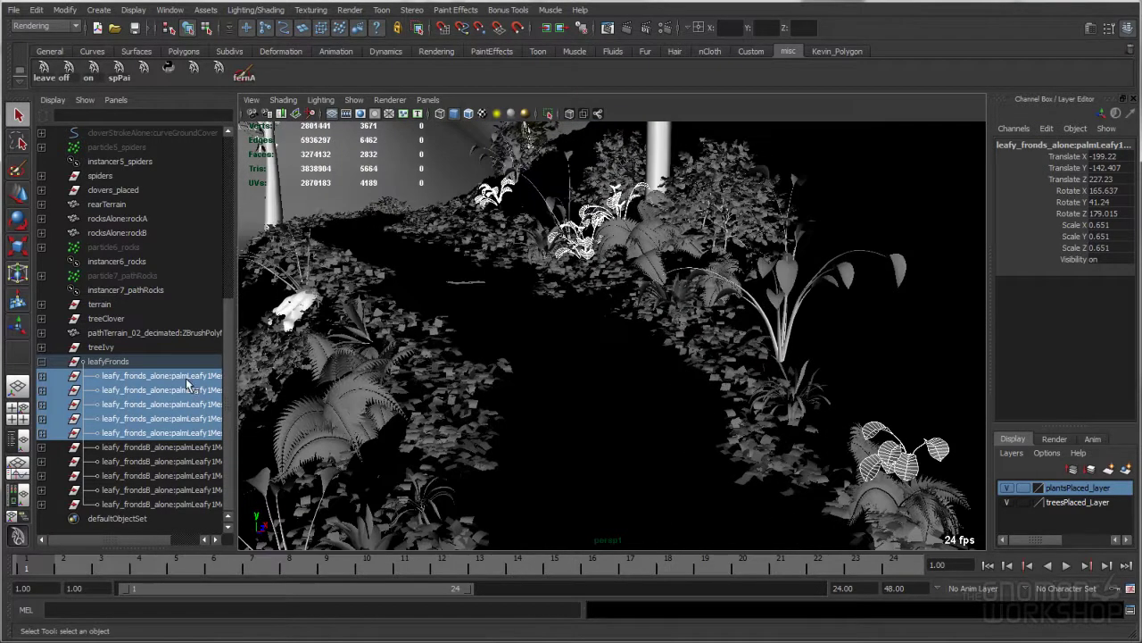
Step: Highlight the five leafy_frondsB_alone plants and examine their placement along the path
left_click_drag(143, 447, 147, 504)
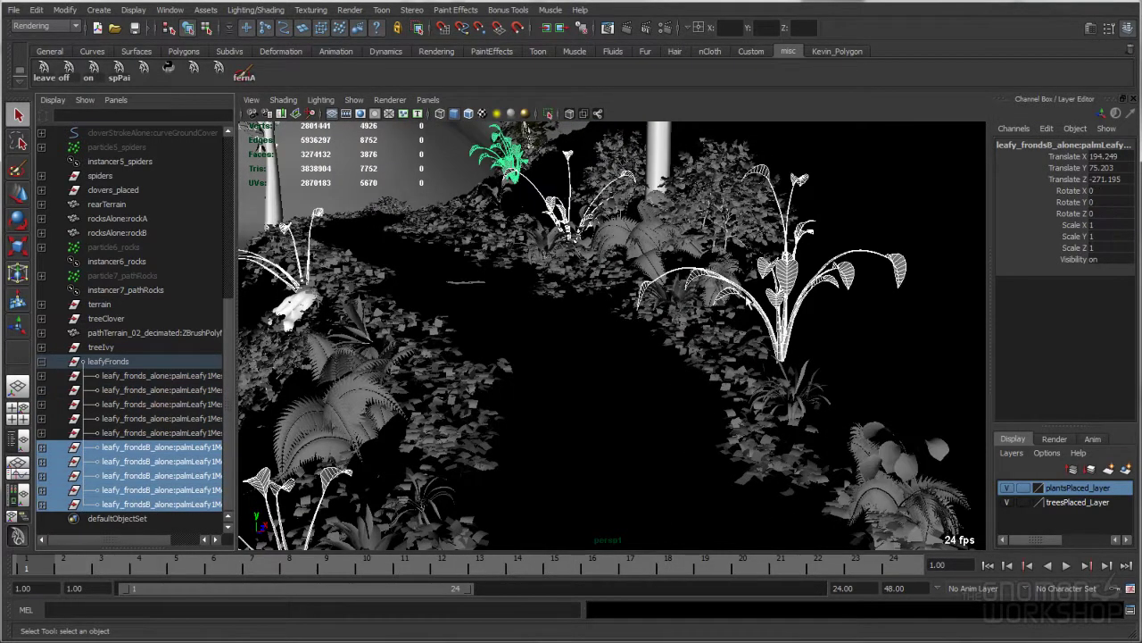
left_click_drag(645, 286, 691, 301, "alt")
middle_click_drag(691, 300, 660, 268, "alt")
right_click_drag(660, 269, 614, 308, "alt")
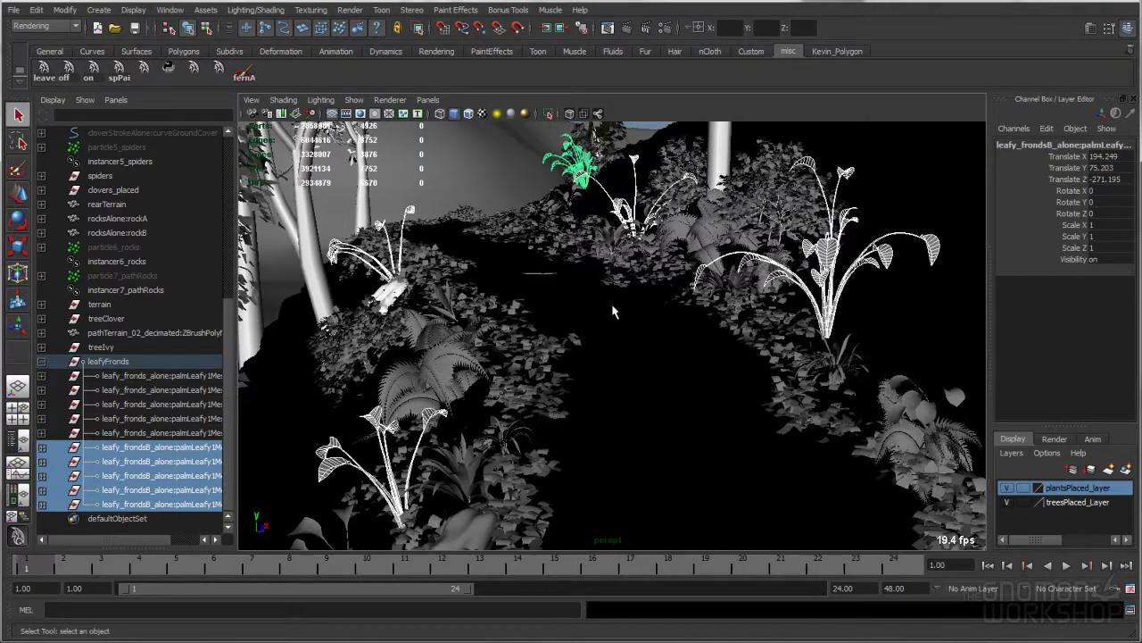
Step: Collapse leafyFronds and highlight treeIvy, examine it through the persp camera, and clear the selection
left_click(41, 362)
left_click(111, 491)
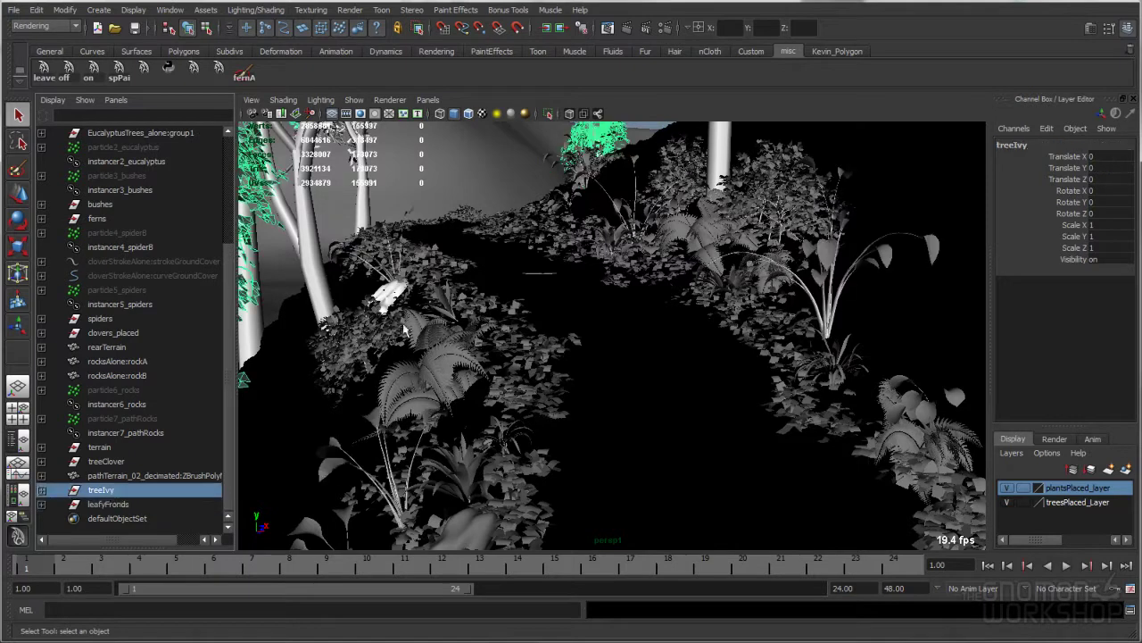
left_click(428, 100)
mouse_move(433, 116)
left_click(546, 143)
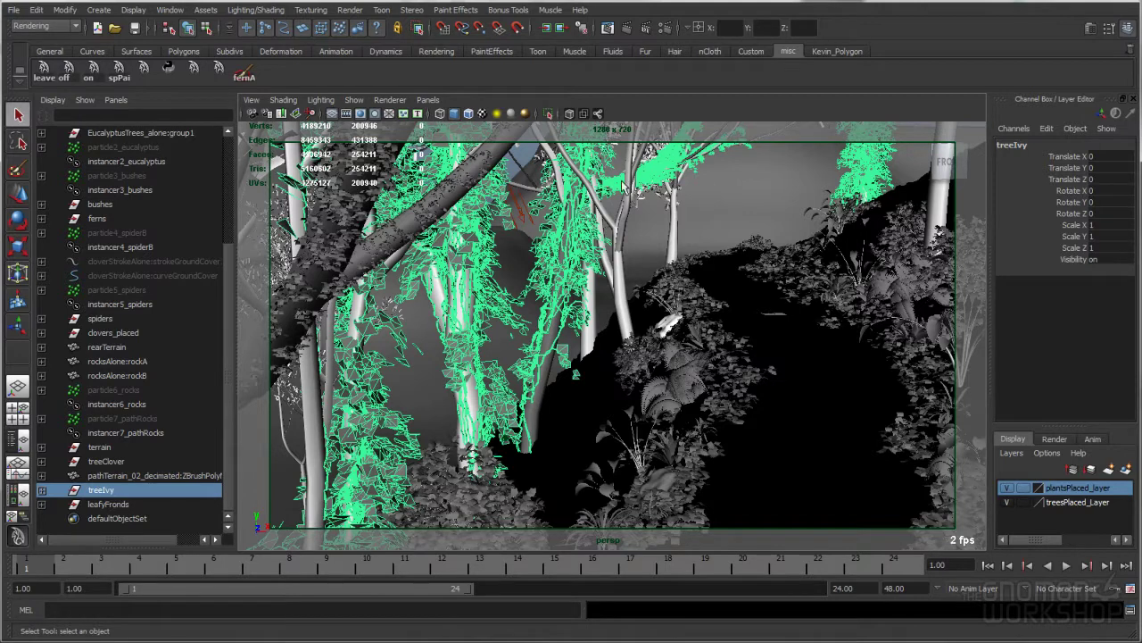
left_click(528, 159)
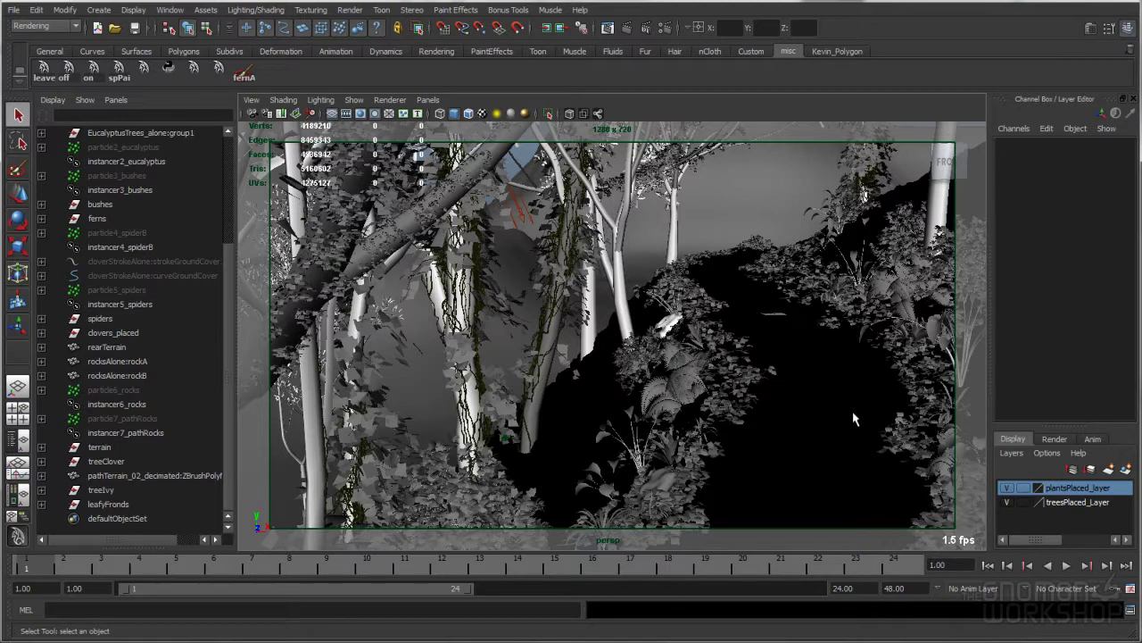
left_click_drag(226, 422, 255, 220)
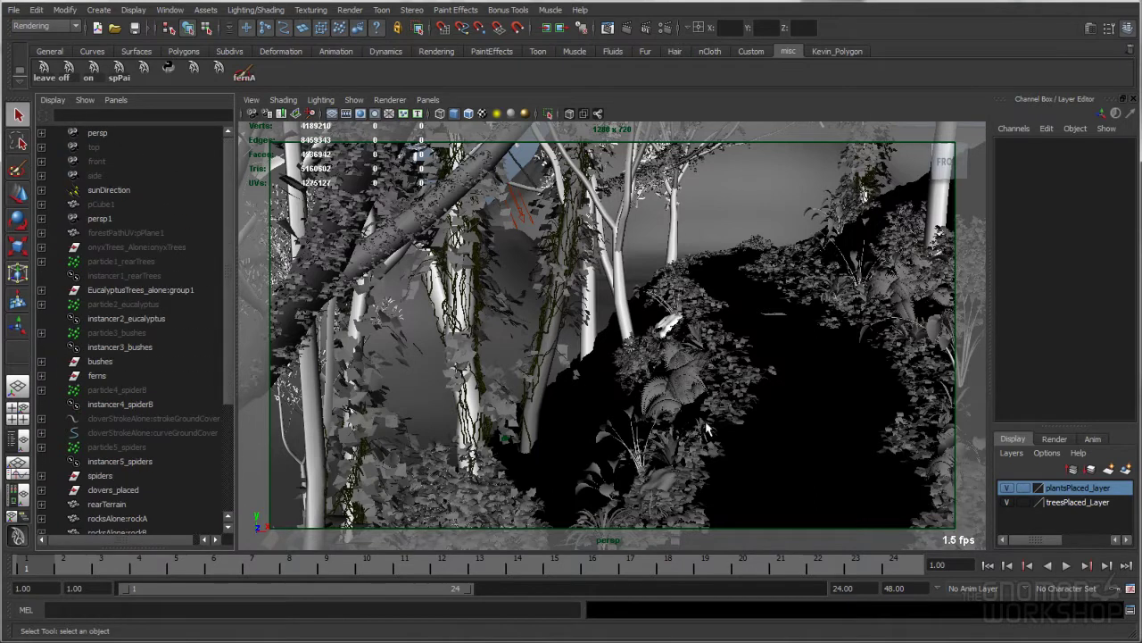